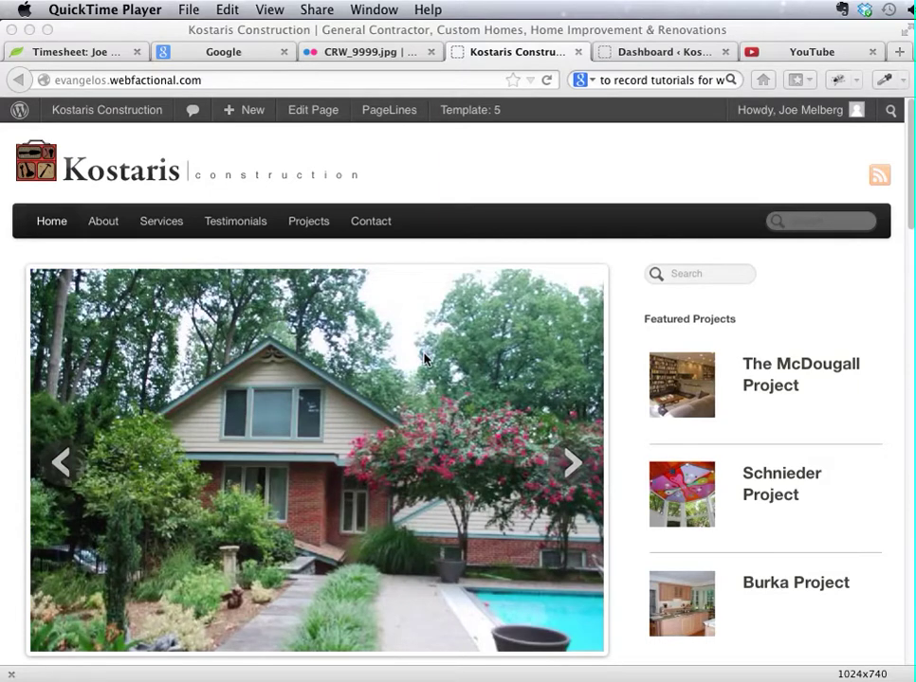
Bring the browser forward and open the Home page in the page editor.
{"action": "scroll", "coordinate": [424, 358], "scroll_direction": "down", "scroll_amount": 3}
{"action": "scroll", "coordinate": [424, 358], "scroll_direction": "up", "scroll_amount": 2}
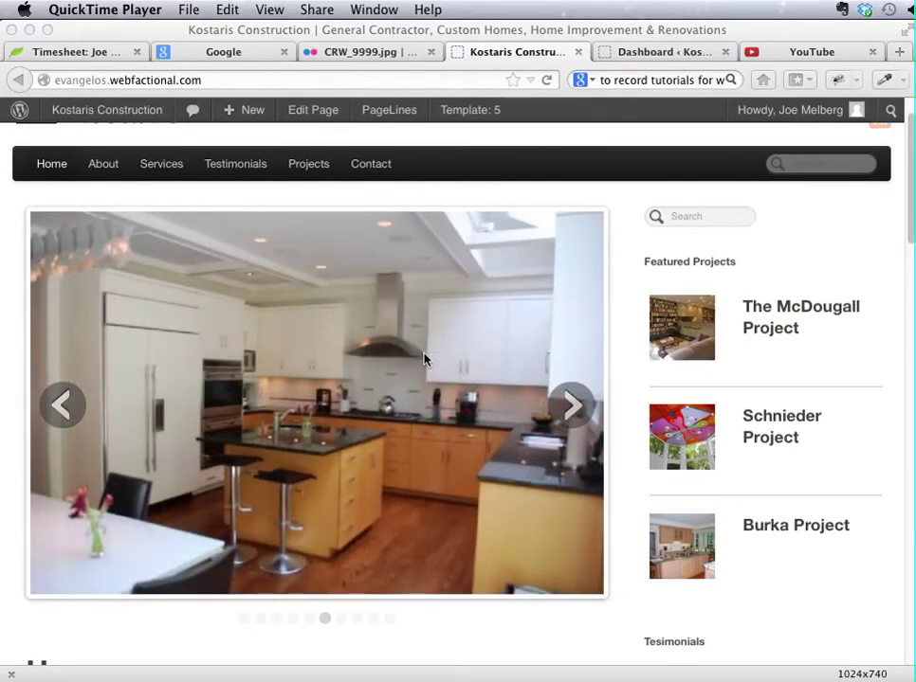
{"action": "scroll", "coordinate": [424, 358], "scroll_direction": "up", "scroll_amount": 1}
{"action": "scroll", "coordinate": [426, 360], "scroll_direction": "down", "scroll_amount": 3}
{"action": "scroll", "coordinate": [425, 360], "scroll_direction": "up", "scroll_amount": 3}
{"action": "left_click", "coordinate": [360, 141]}
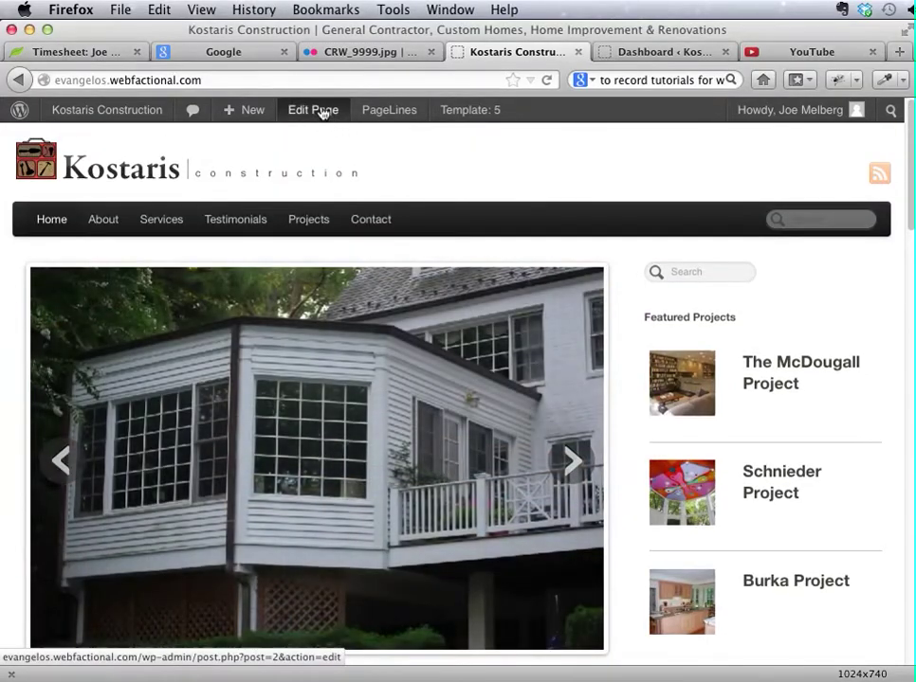
{"action": "scroll", "coordinate": [351, 327], "scroll_direction": "down", "scroll_amount": 10}
{"action": "scroll", "coordinate": [187, 464], "scroll_direction": "down", "scroll_amount": 5}
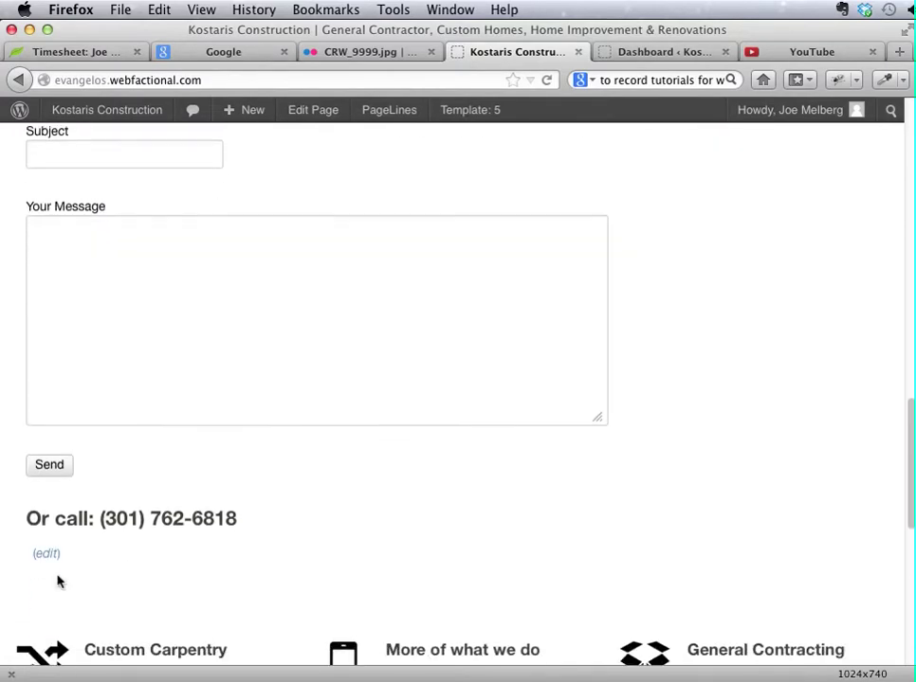
{"action": "left_click", "coordinate": [46, 555]}
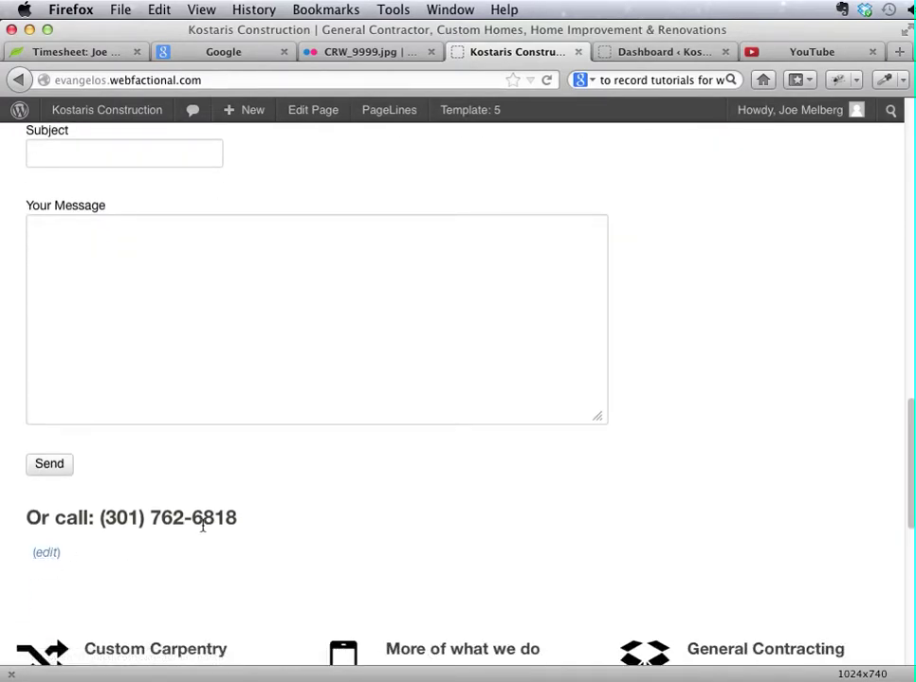
{"action": "left_click", "coordinate": [305, 114]}
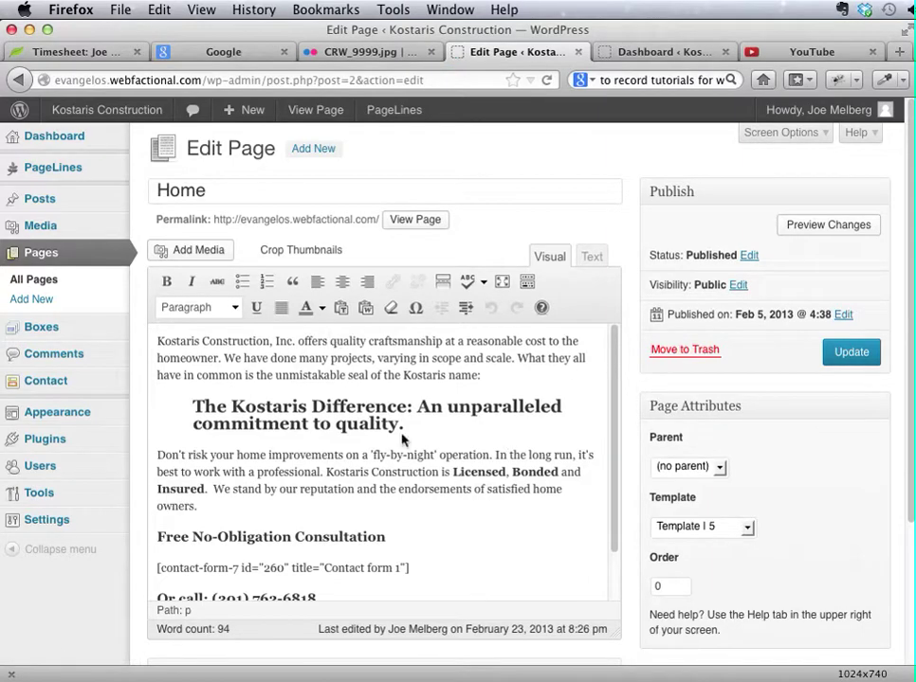
Check the contact-form shortcode, opening paragraph, Kostaris Difference heading, bold 'Insured' and consultation heading formats.
{"action": "scroll", "coordinate": [401, 427], "scroll_direction": "down", "scroll_amount": 2}
{"action": "scroll", "coordinate": [401, 417], "scroll_direction": "up", "scroll_amount": 2}
{"action": "scroll", "coordinate": [403, 410], "scroll_direction": "down", "scroll_amount": 2}
{"action": "triple_click", "coordinate": [426, 525]}
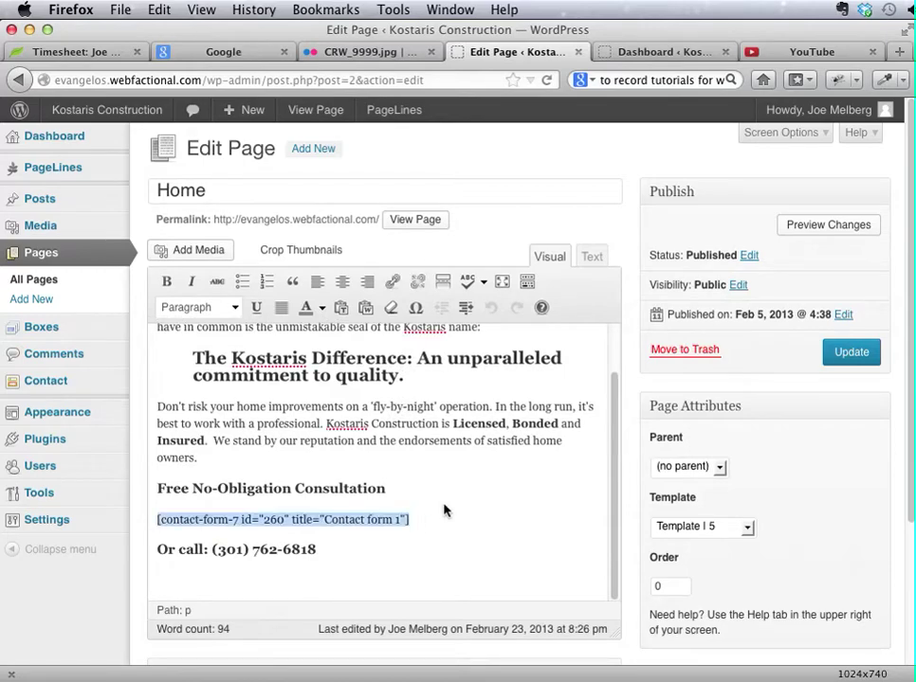
{"action": "scroll", "coordinate": [417, 519], "scroll_direction": "up", "scroll_amount": 2}
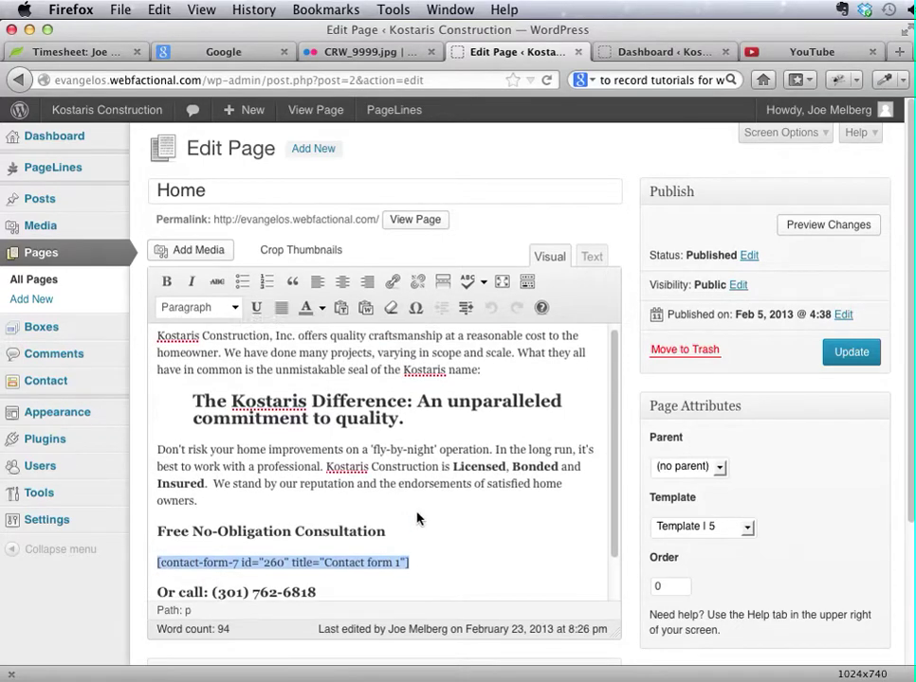
{"action": "triple_click", "coordinate": [194, 353]}
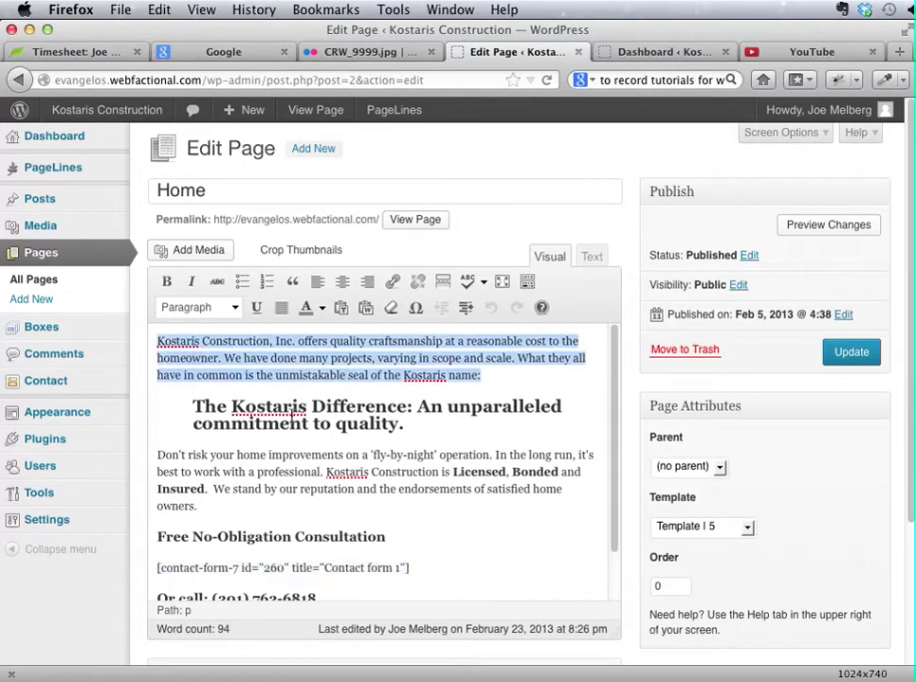
{"action": "left_click", "coordinate": [292, 420]}
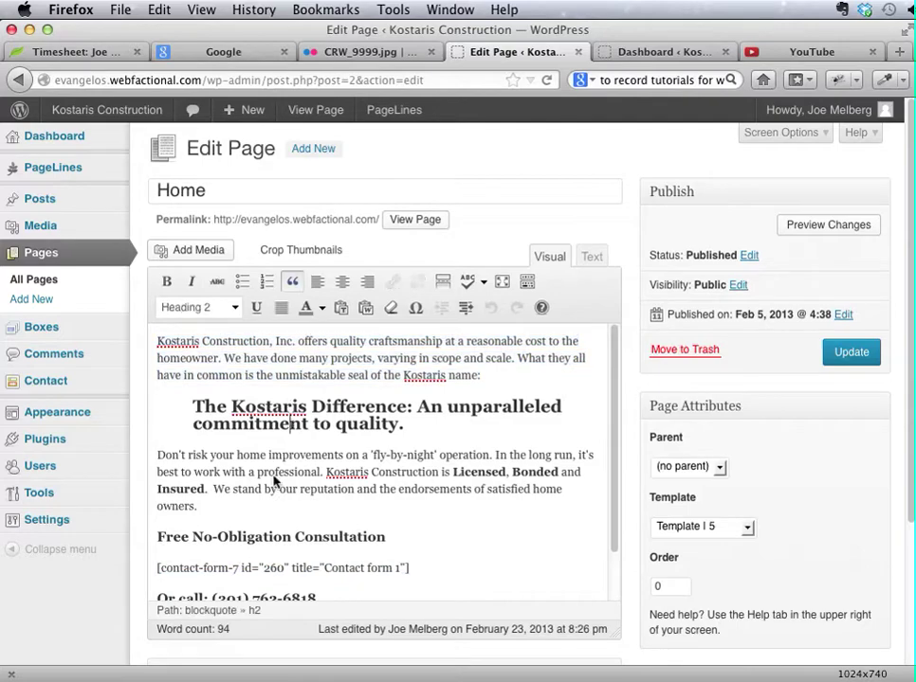
{"action": "left_click", "coordinate": [182, 489]}
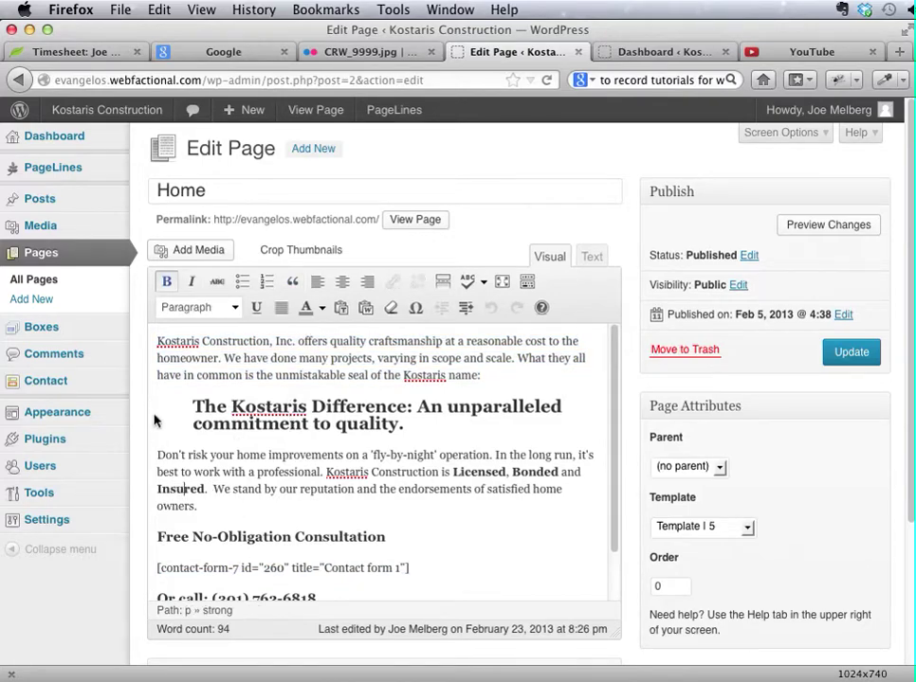
{"action": "left_click", "coordinate": [275, 539]}
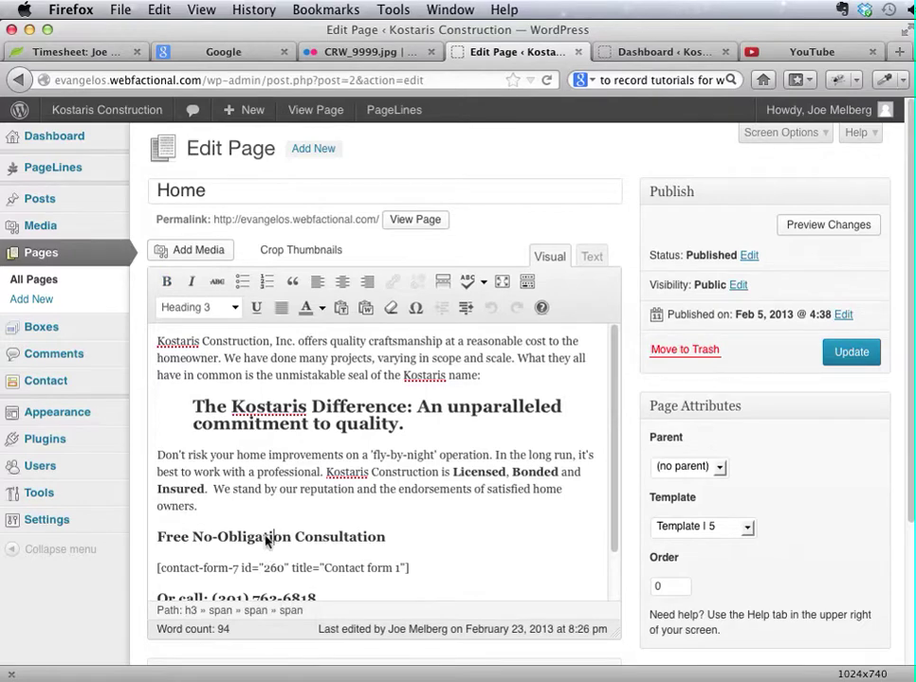
{"action": "scroll", "coordinate": [123, 611], "scroll_direction": "down", "scroll_amount": 3}
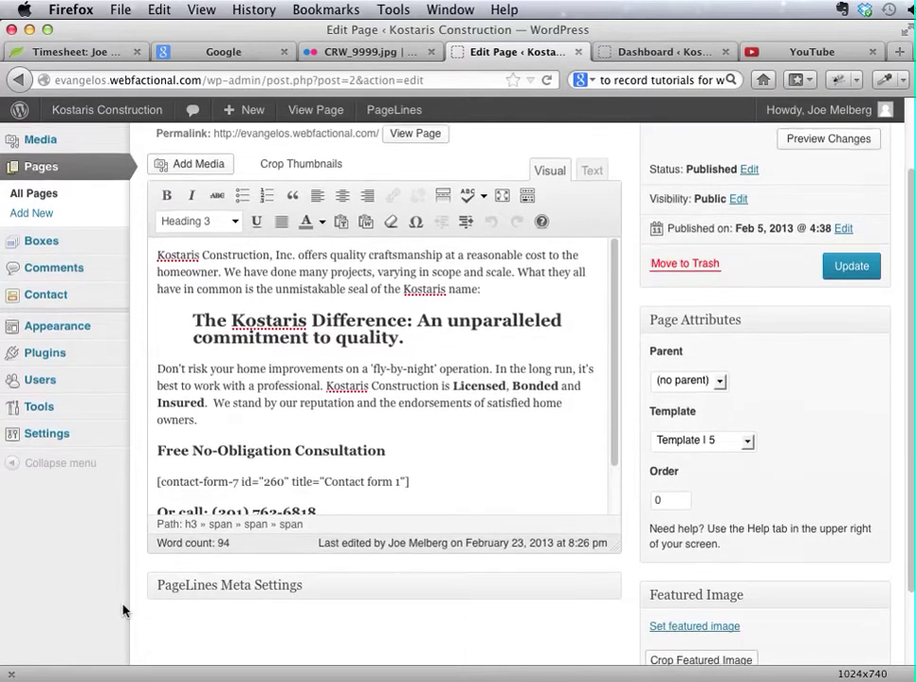
{"action": "scroll", "coordinate": [123, 611], "scroll_direction": "down", "scroll_amount": 2}
{"action": "scroll", "coordinate": [122, 606], "scroll_direction": "up", "scroll_amount": 5}
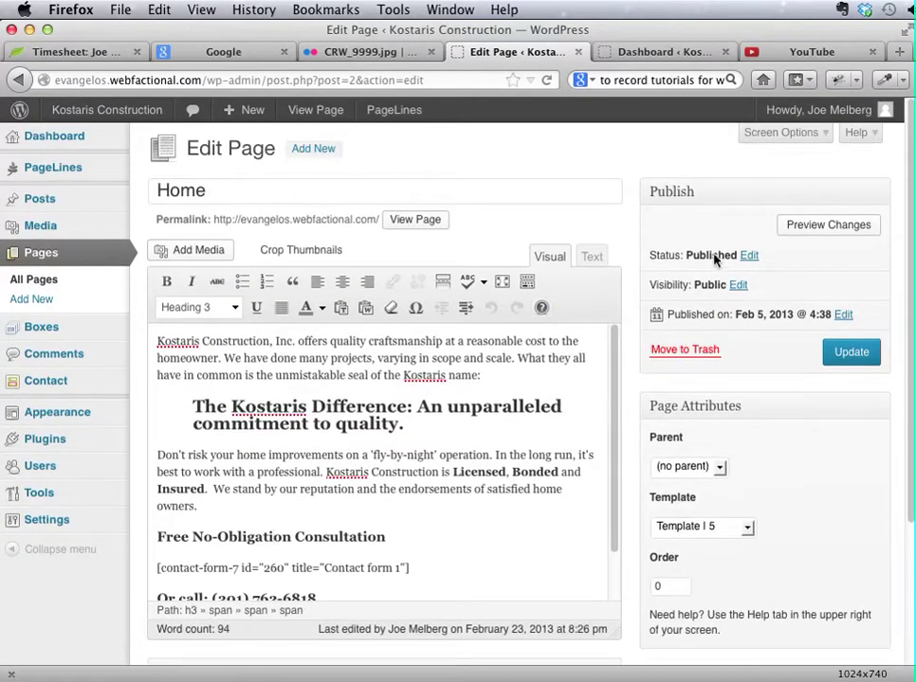
Show and hide the Screen Options panel twice without changing anything.
{"action": "left_click", "coordinate": [785, 133]}
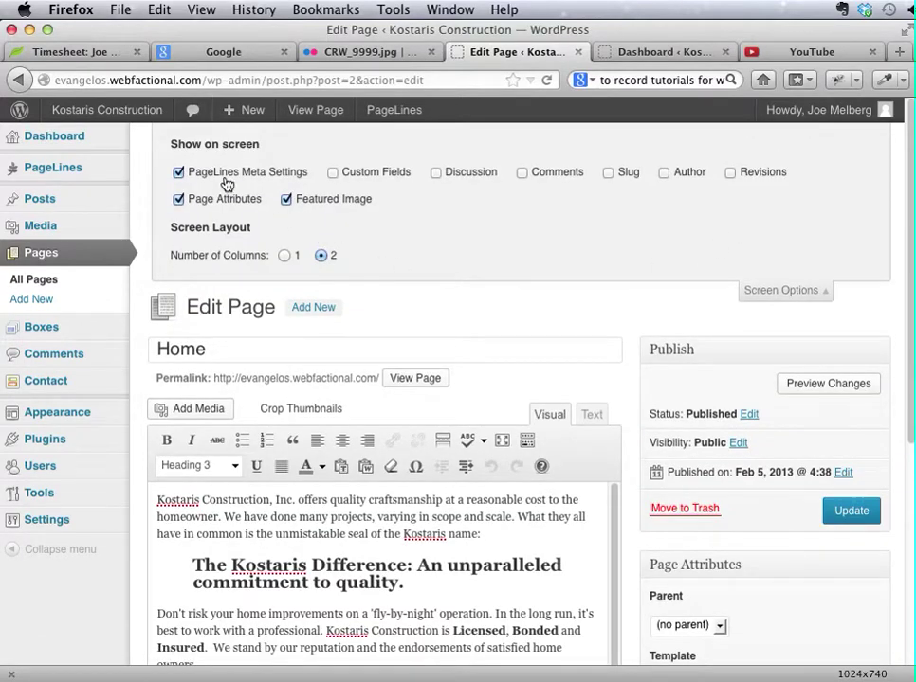
{"action": "left_click", "coordinate": [802, 291]}
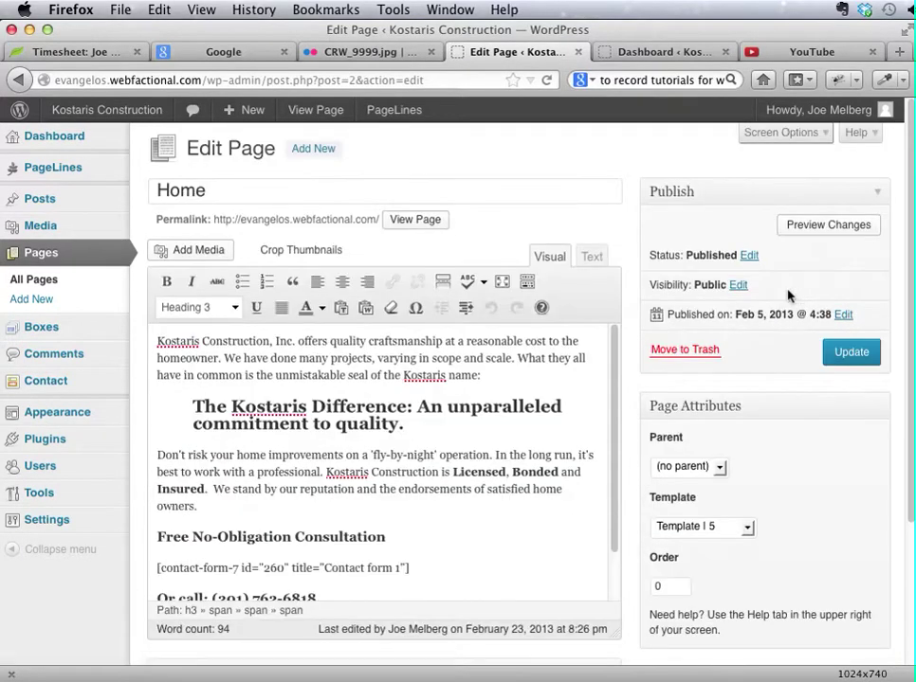
{"action": "left_click", "coordinate": [781, 134]}
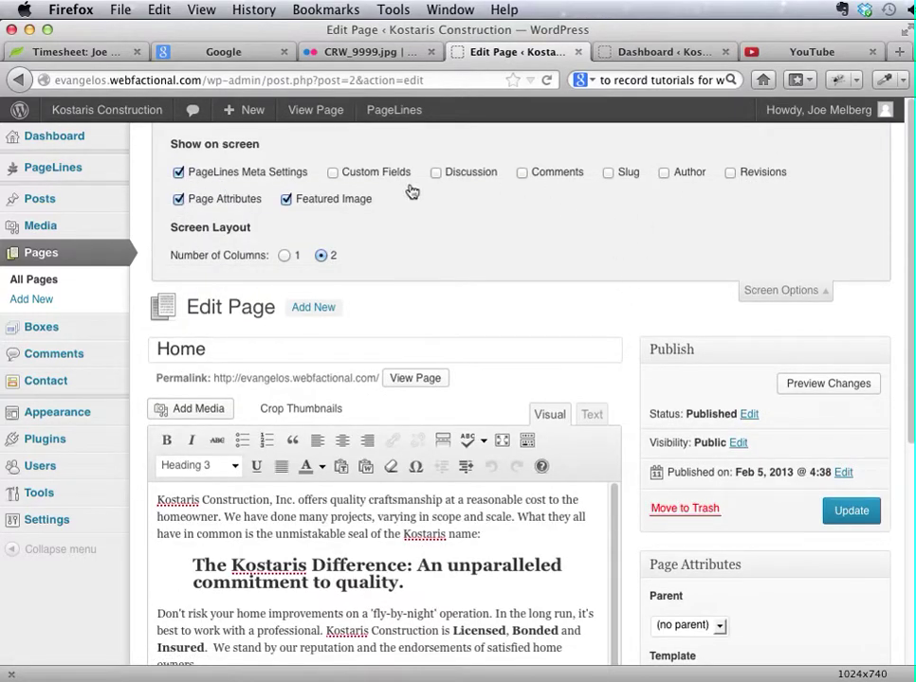
{"action": "left_click", "coordinate": [780, 292]}
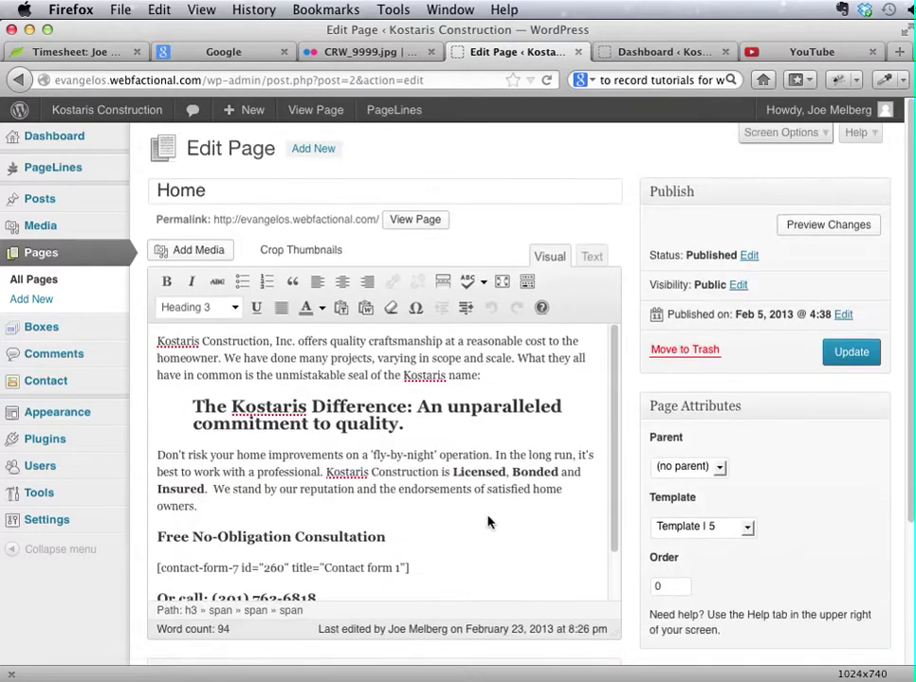
Expand the PageLines Meta Settings box and leave Page Attributes collapsed.
{"action": "scroll", "coordinate": [490, 532], "scroll_direction": "down", "scroll_amount": 5}
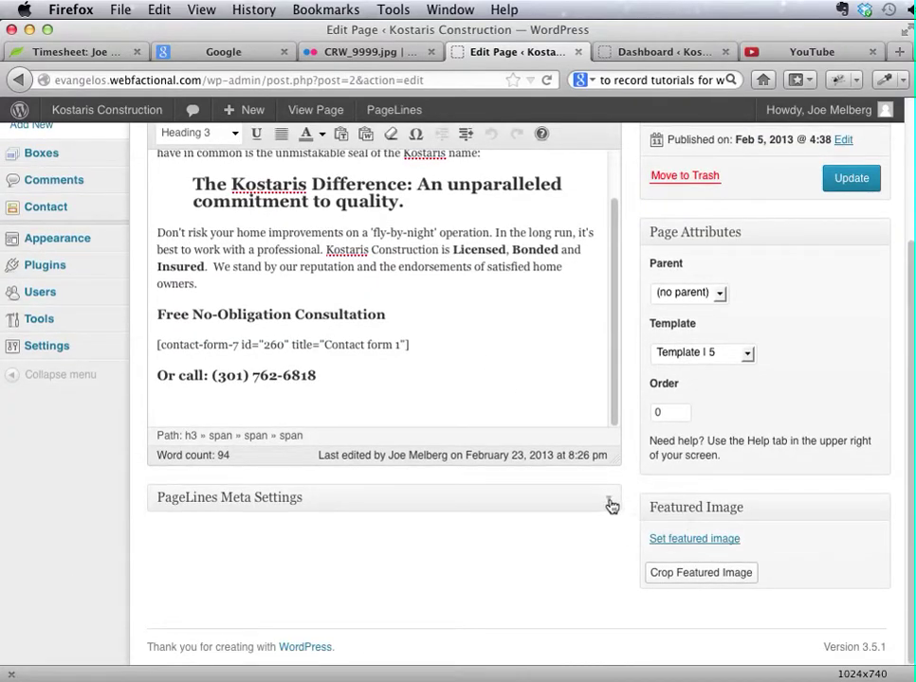
{"action": "left_click", "coordinate": [609, 502]}
{"action": "left_click", "coordinate": [610, 502]}
{"action": "left_click", "coordinate": [609, 503]}
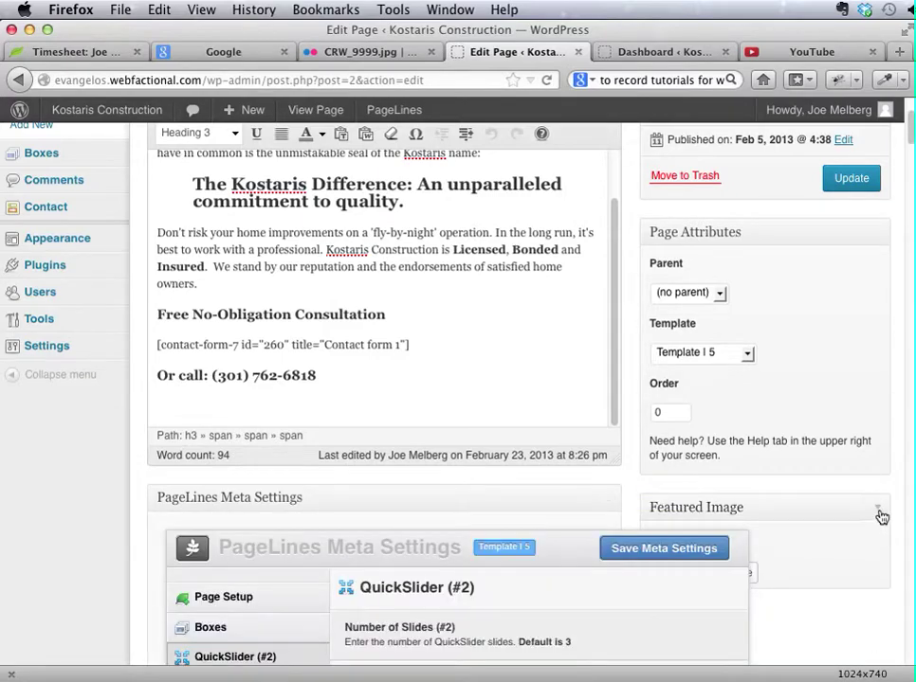
{"action": "left_click", "coordinate": [879, 232]}
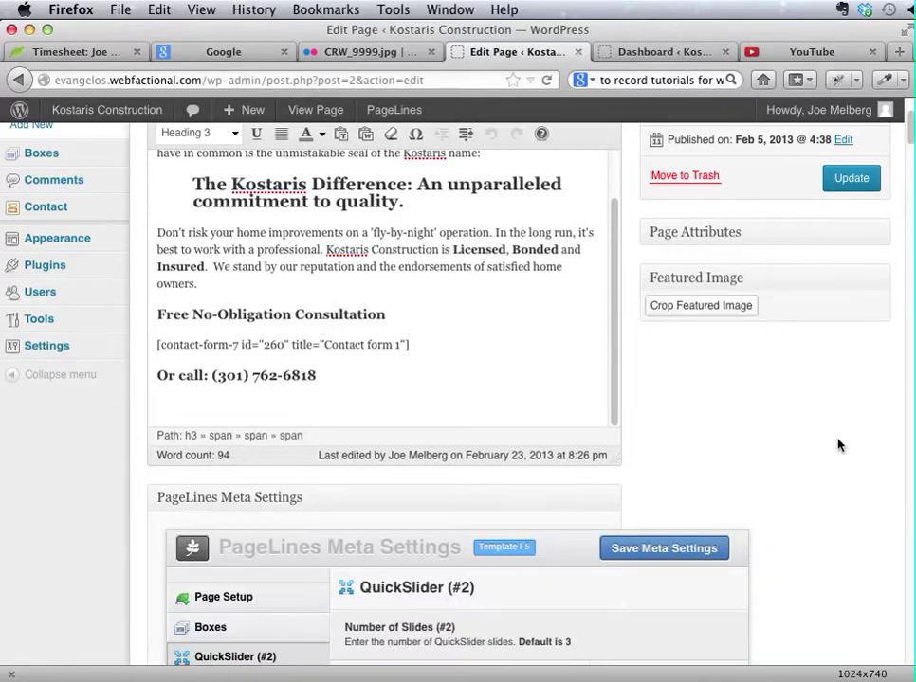
{"action": "scroll", "coordinate": [838, 454], "scroll_direction": "up", "scroll_amount": 4}
{"action": "left_click", "coordinate": [881, 186]}
{"action": "left_click", "coordinate": [880, 186]}
{"action": "left_click", "coordinate": [879, 402]}
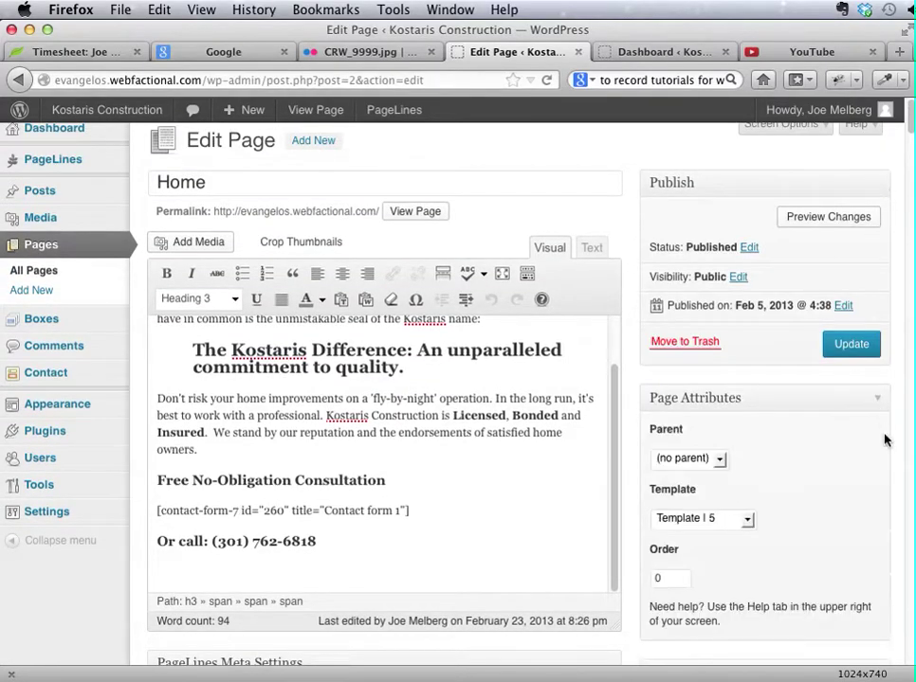
{"action": "left_click", "coordinate": [879, 398]}
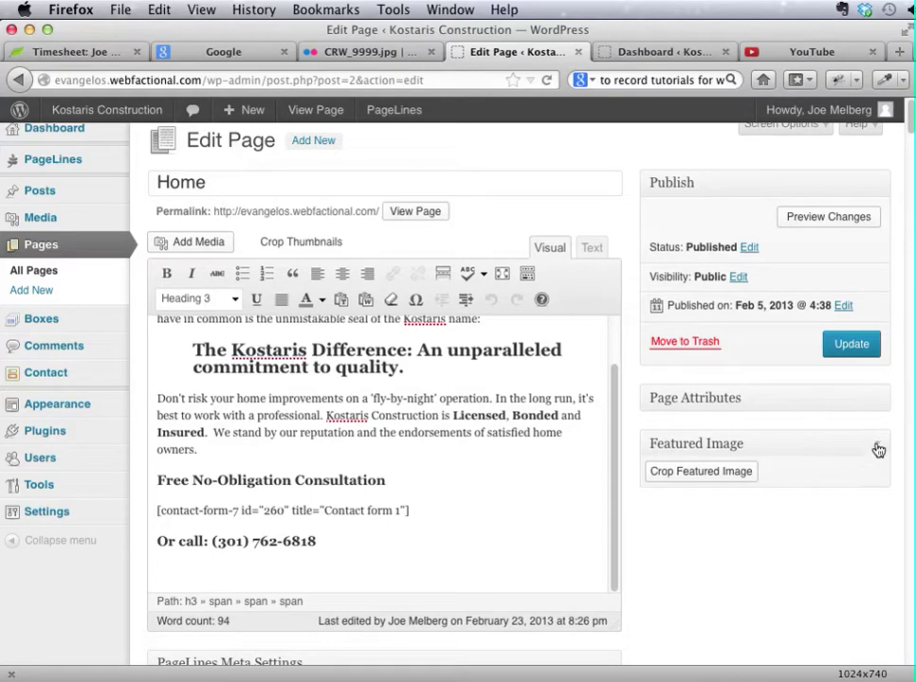
{"action": "scroll", "coordinate": [584, 562], "scroll_direction": "down", "scroll_amount": 1}
{"action": "scroll", "coordinate": [584, 562], "scroll_direction": "down", "scroll_amount": 10}
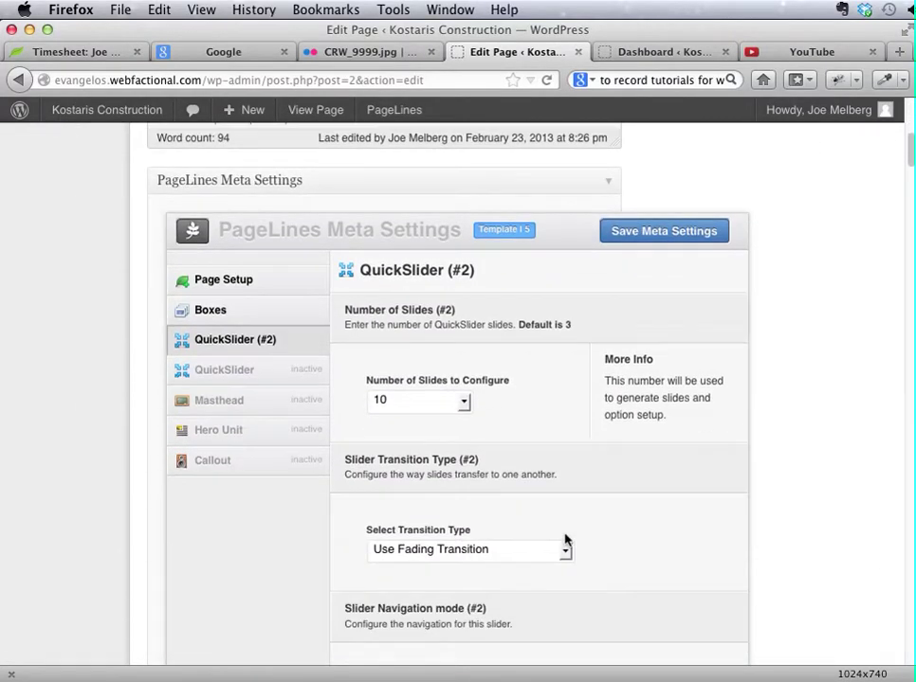
{"action": "scroll", "coordinate": [565, 540], "scroll_direction": "up", "scroll_amount": 1}
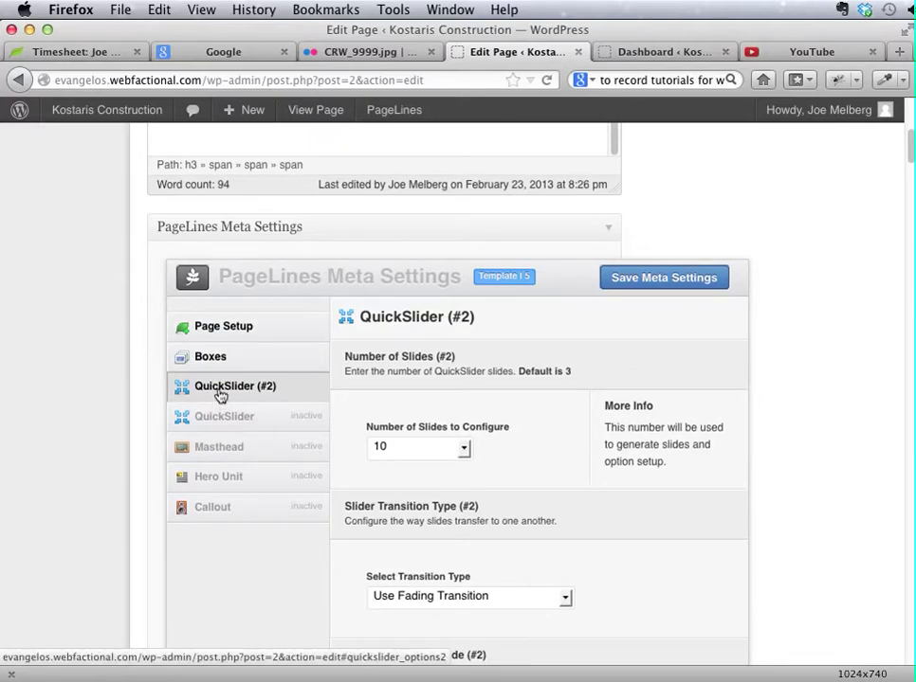
{"action": "scroll", "coordinate": [384, 498], "scroll_direction": "down", "scroll_amount": 1}
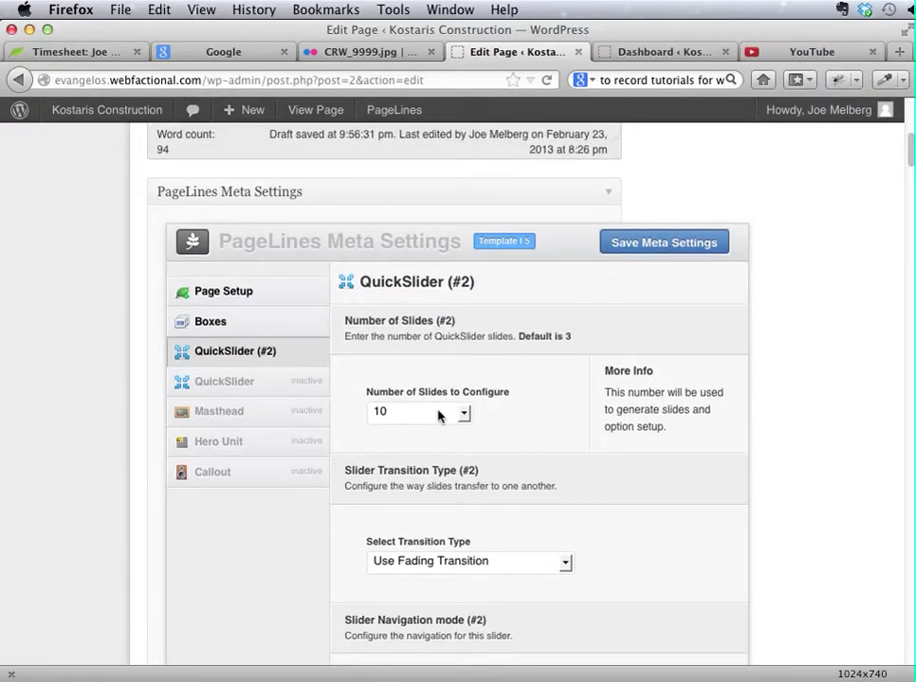
{"action": "left_click", "coordinate": [438, 415]}
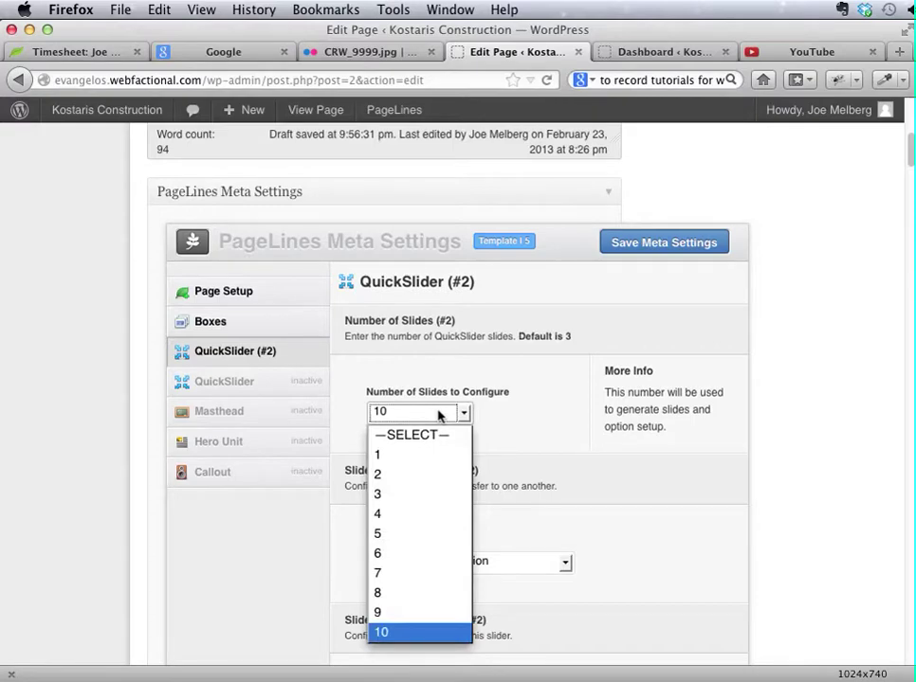
{"action": "left_click", "coordinate": [491, 411]}
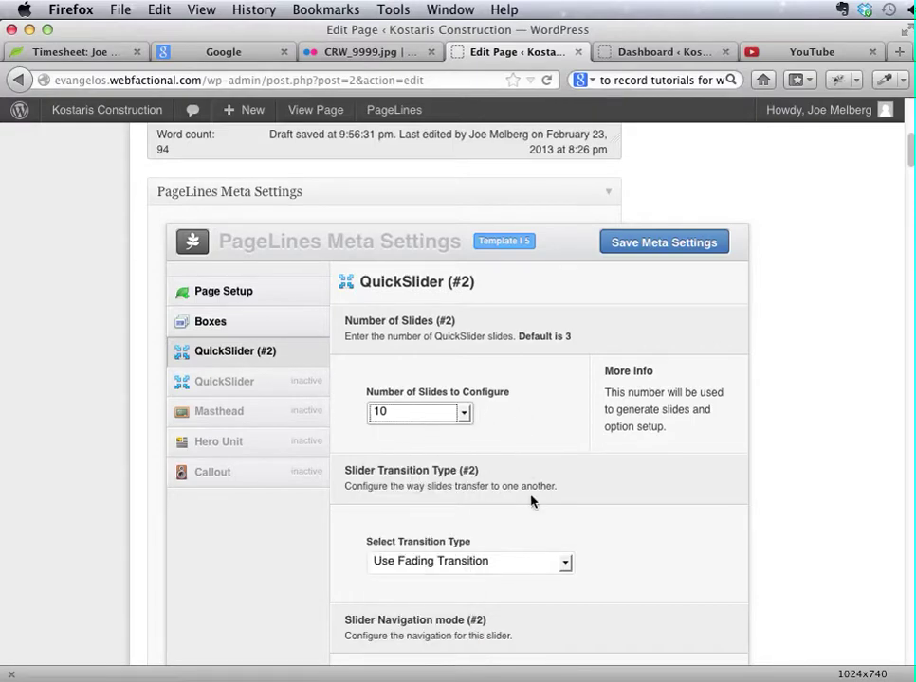
{"action": "scroll", "coordinate": [531, 500], "scroll_direction": "down", "scroll_amount": 15}
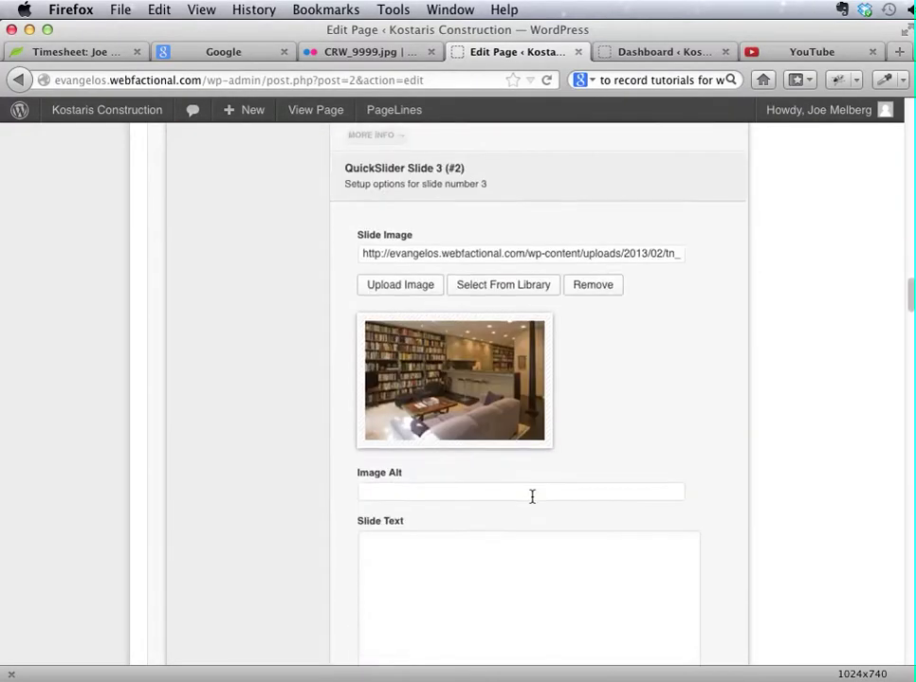
{"action": "scroll", "coordinate": [748, 514], "scroll_direction": "down", "scroll_amount": 4}
{"action": "scroll", "coordinate": [758, 517], "scroll_direction": "up", "scroll_amount": 12}
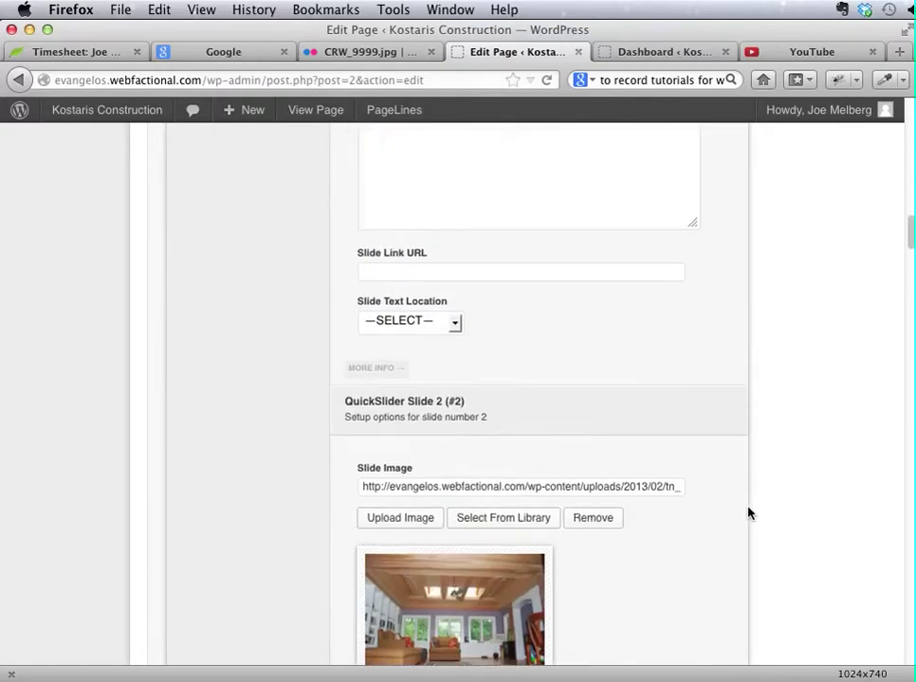
{"action": "scroll", "coordinate": [748, 515], "scroll_direction": "up", "scroll_amount": 15}
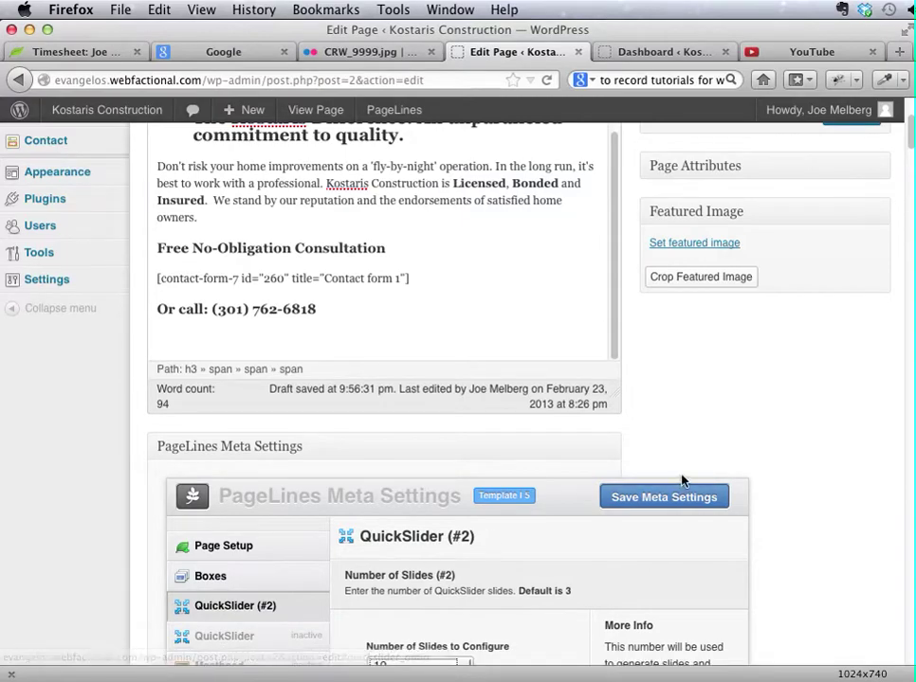
In the inactive QuickSlider settings, set Number of Slides to Configure to 5.
{"action": "left_click", "coordinate": [256, 638]}
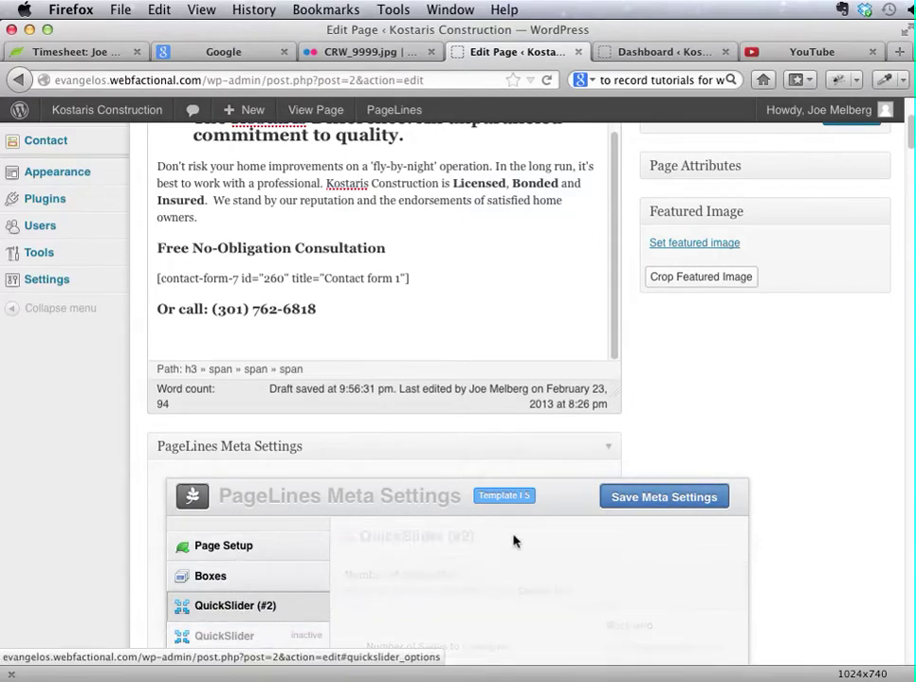
{"action": "scroll", "coordinate": [493, 556], "scroll_direction": "down", "scroll_amount": 3}
{"action": "left_click", "coordinate": [423, 517]}
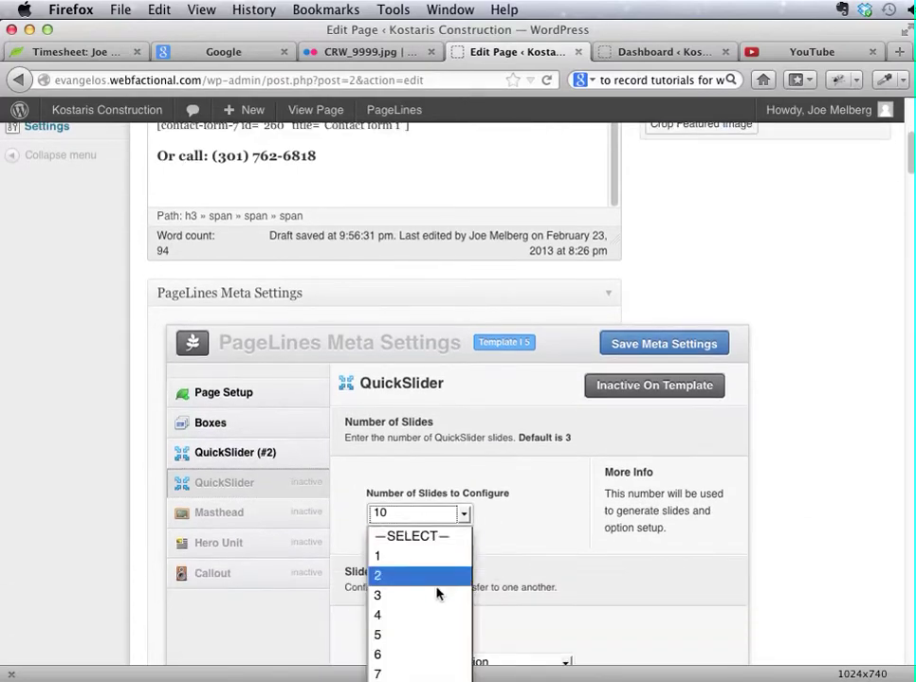
{"action": "left_click", "coordinate": [436, 636]}
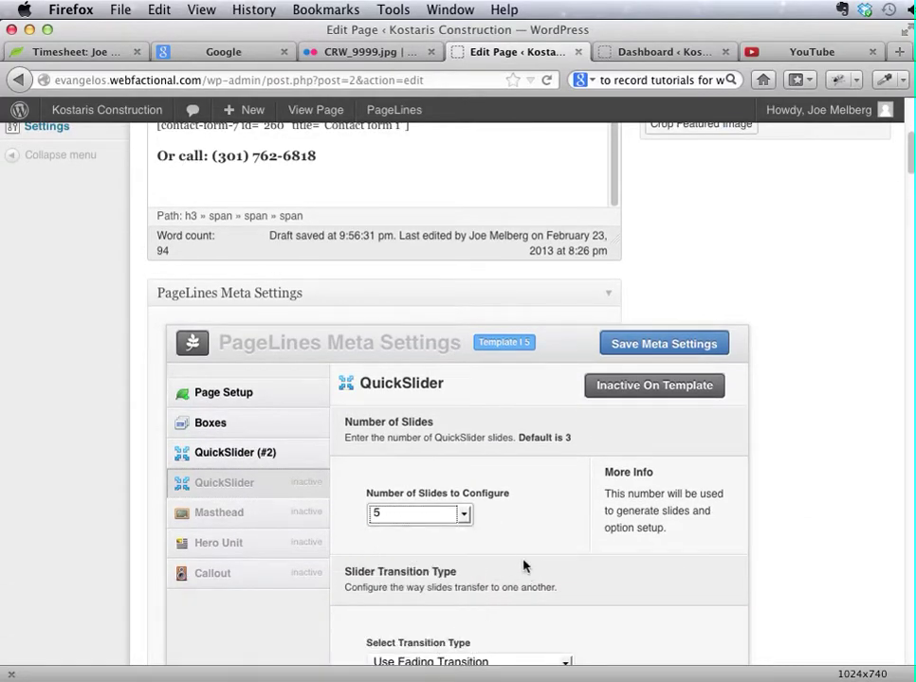
{"action": "left_click", "coordinate": [517, 552]}
Scroll through the QuickSlider slide sections to check their image fields.
{"action": "scroll", "coordinate": [653, 536], "scroll_direction": "down", "scroll_amount": 15}
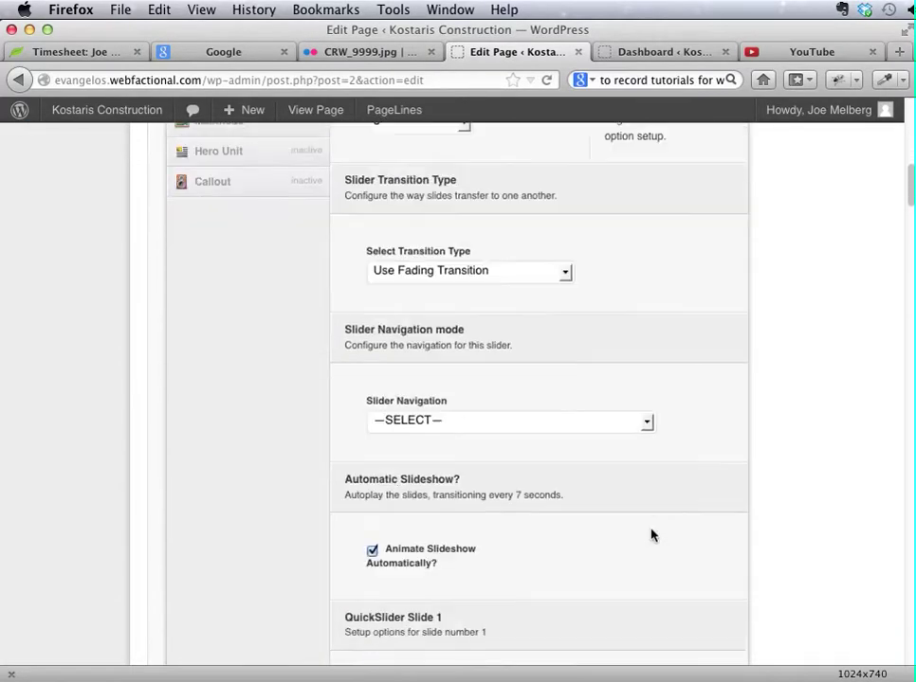
{"action": "scroll", "coordinate": [652, 535], "scroll_direction": "down", "scroll_amount": 14}
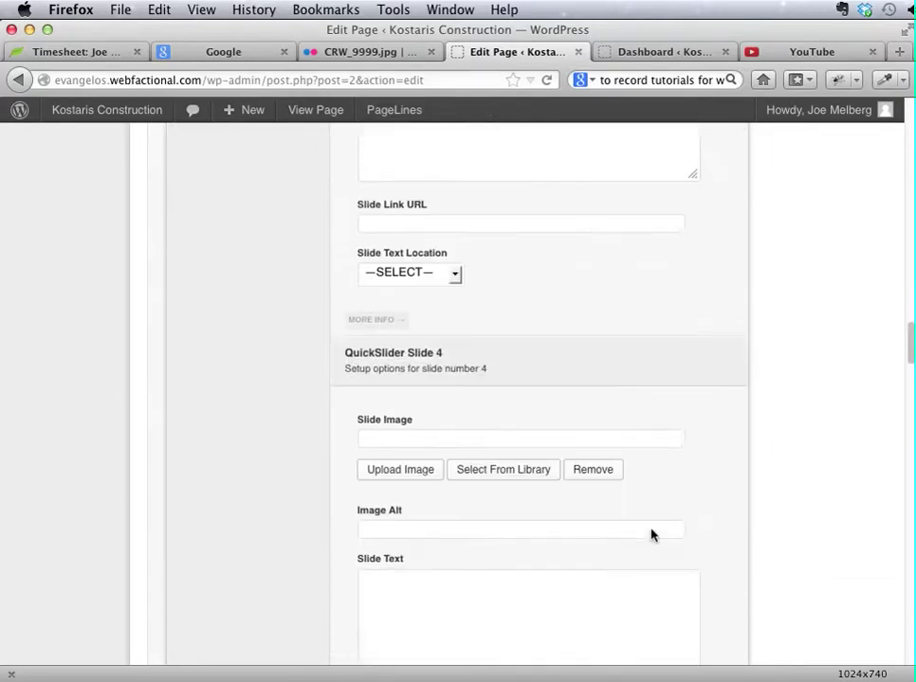
{"action": "scroll", "coordinate": [651, 530], "scroll_direction": "down", "scroll_amount": 14}
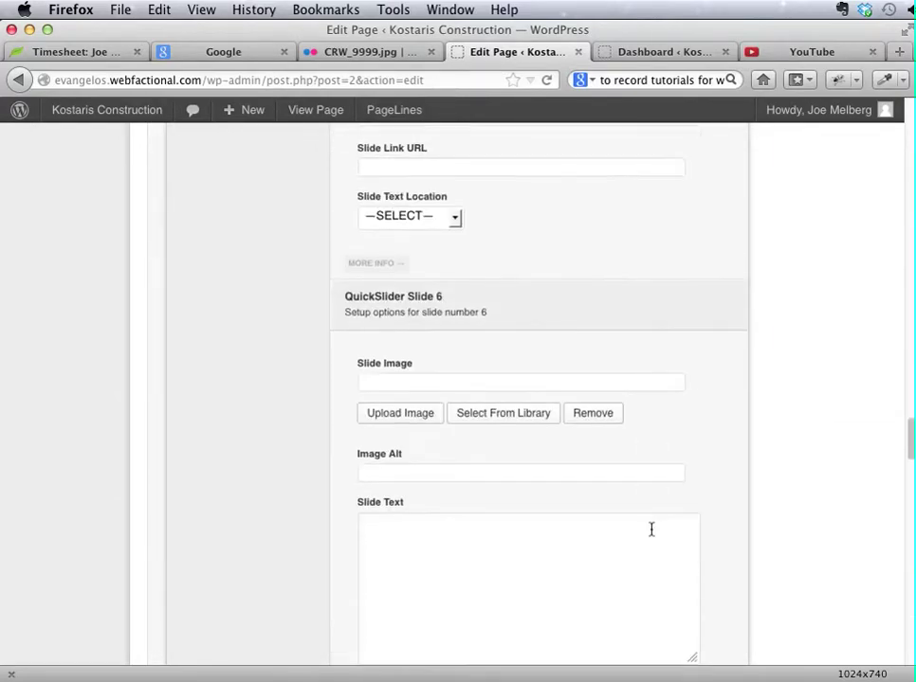
{"action": "scroll", "coordinate": [651, 536], "scroll_direction": "down", "scroll_amount": 3}
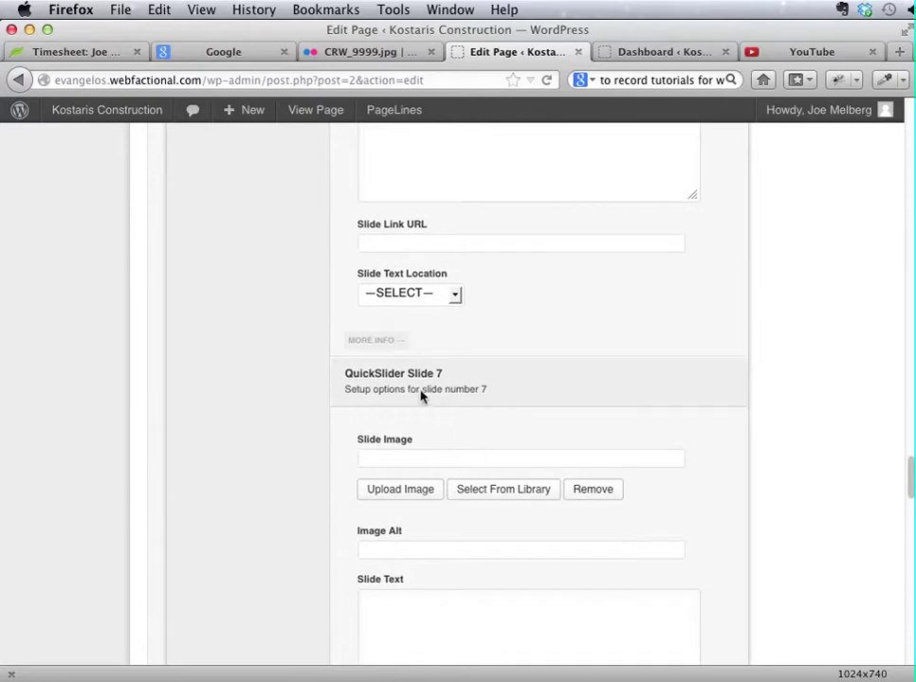
{"action": "scroll", "coordinate": [516, 507], "scroll_direction": "down", "scroll_amount": 6}
{"action": "scroll", "coordinate": [493, 517], "scroll_direction": "down", "scroll_amount": 8}
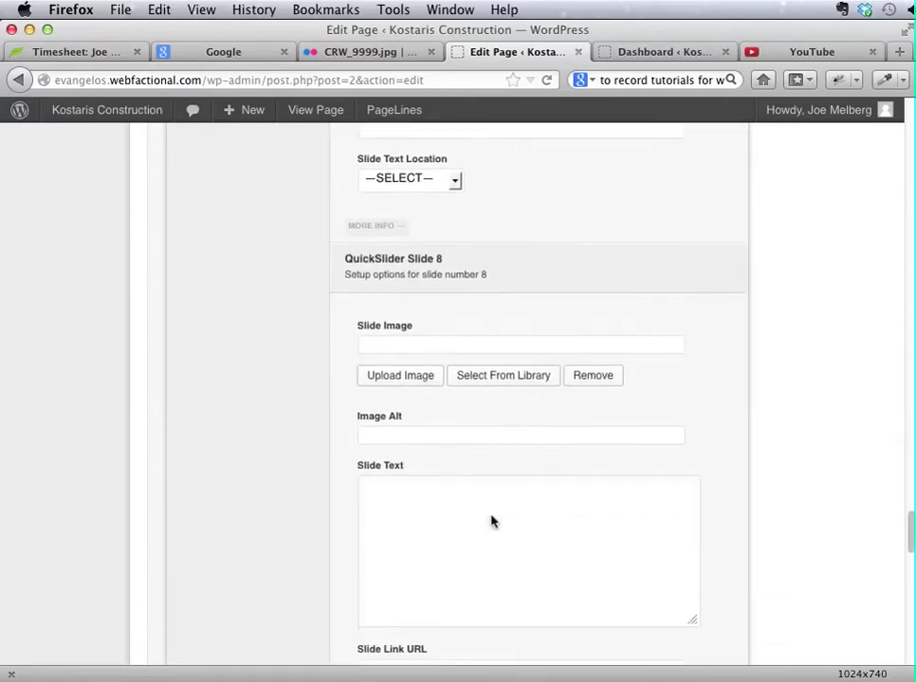
{"action": "scroll", "coordinate": [491, 520], "scroll_direction": "down", "scroll_amount": 9}
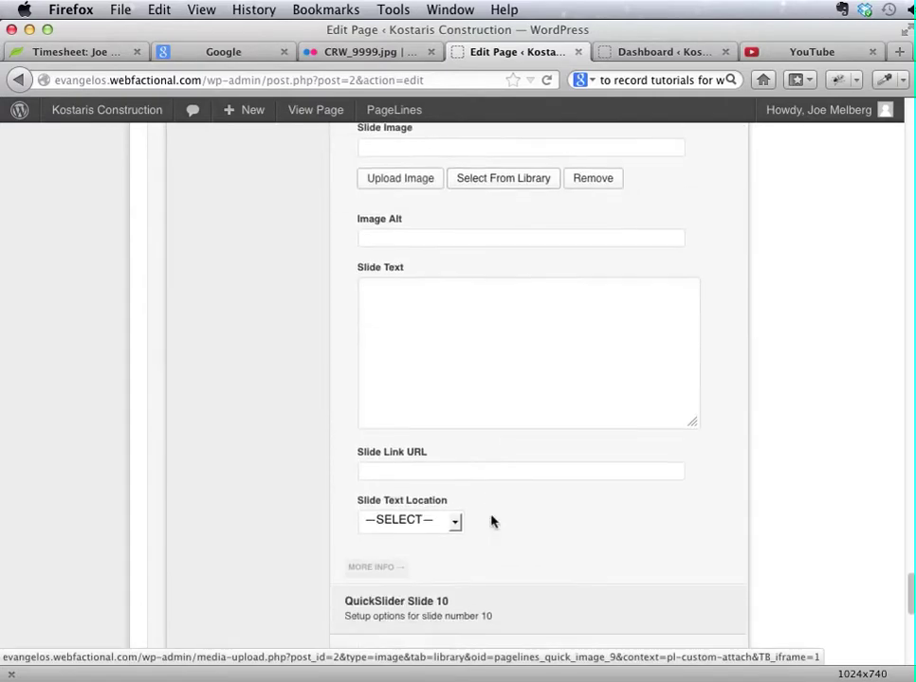
{"action": "middle_click", "coordinate": [797, 534]}
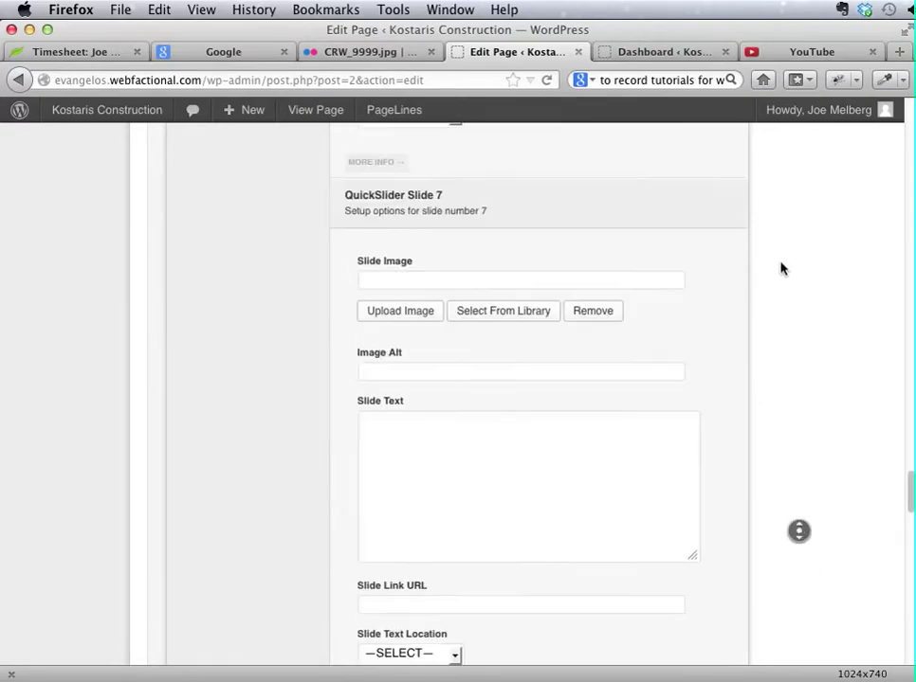
{"action": "middle_click", "coordinate": [778, 494]}
{"action": "scroll", "coordinate": [777, 494], "scroll_direction": "up", "scroll_amount": 15}
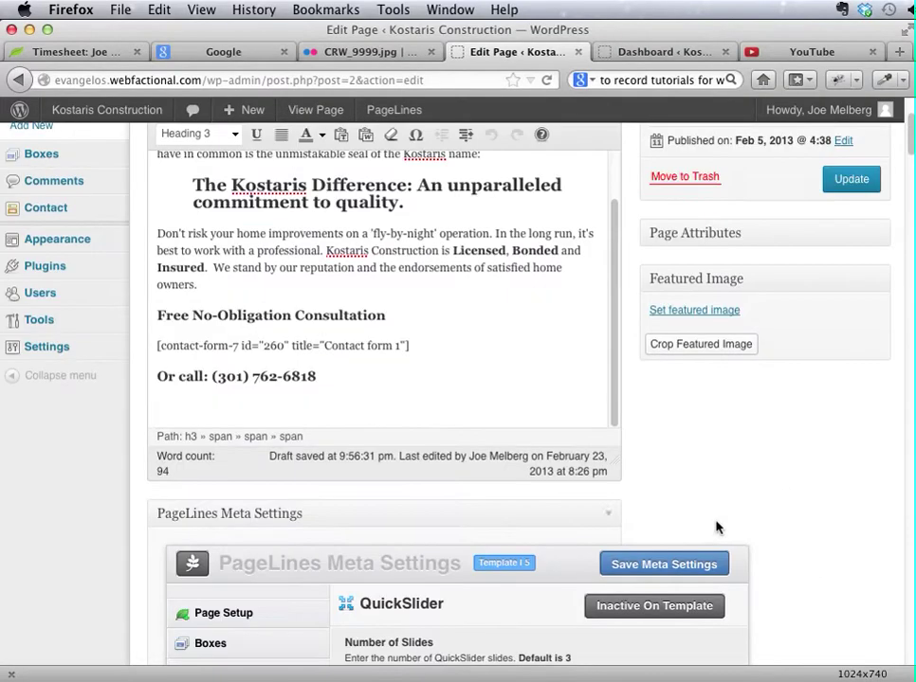
Save the Meta Settings and confirm the QuickSlider list now ends at Slide 5.
{"action": "left_click", "coordinate": [668, 570]}
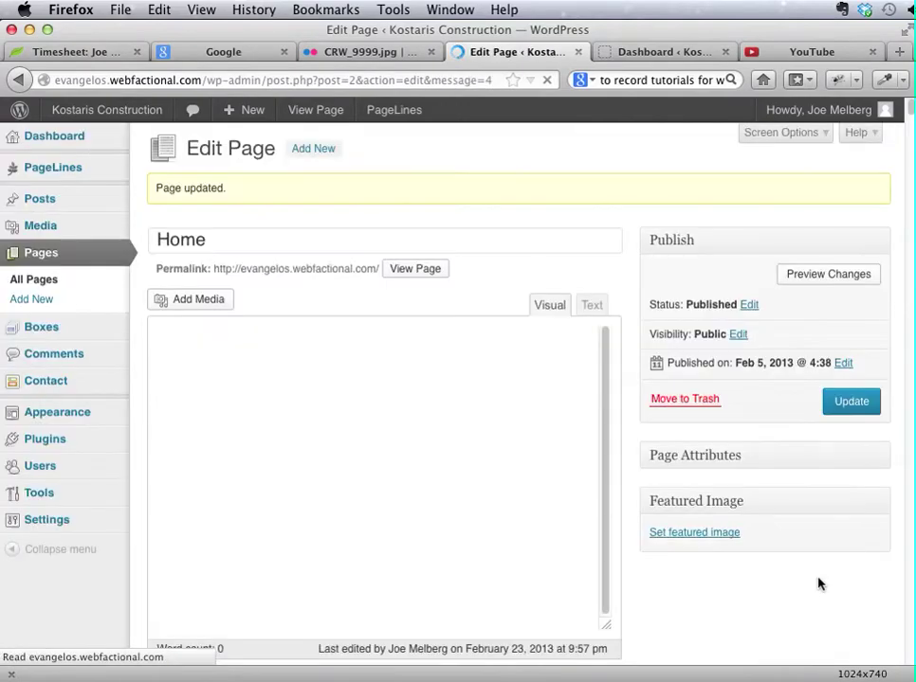
{"action": "scroll", "coordinate": [820, 584], "scroll_direction": "down", "scroll_amount": 20}
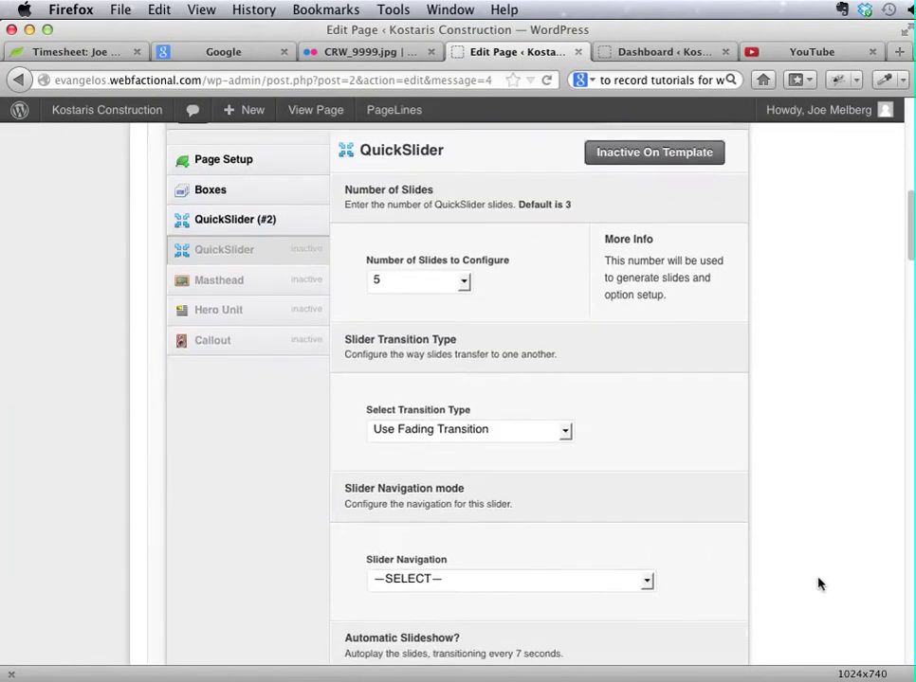
{"action": "scroll", "coordinate": [820, 584], "scroll_direction": "down", "scroll_amount": 20}
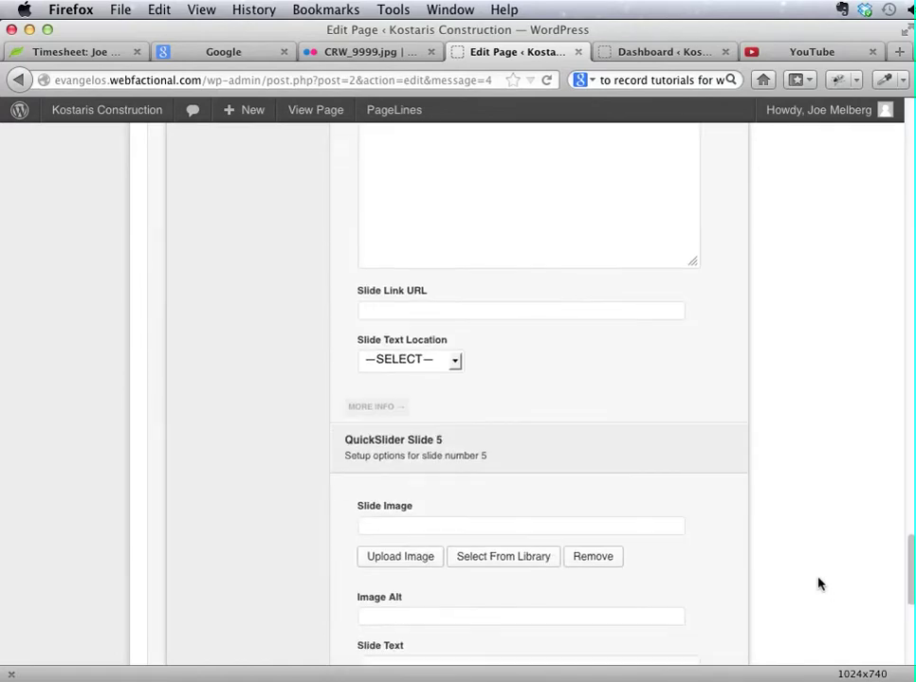
{"action": "scroll", "coordinate": [820, 584], "scroll_direction": "down", "scroll_amount": 3}
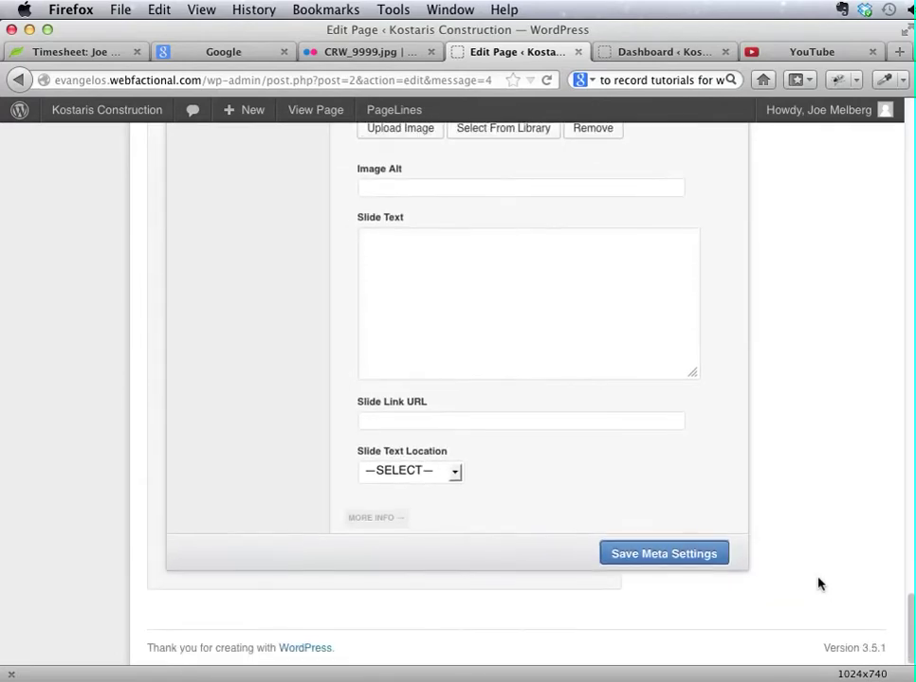
{"action": "scroll", "coordinate": [820, 584], "scroll_direction": "up", "scroll_amount": 8}
{"action": "scroll", "coordinate": [820, 584], "scroll_direction": "up", "scroll_amount": 20}
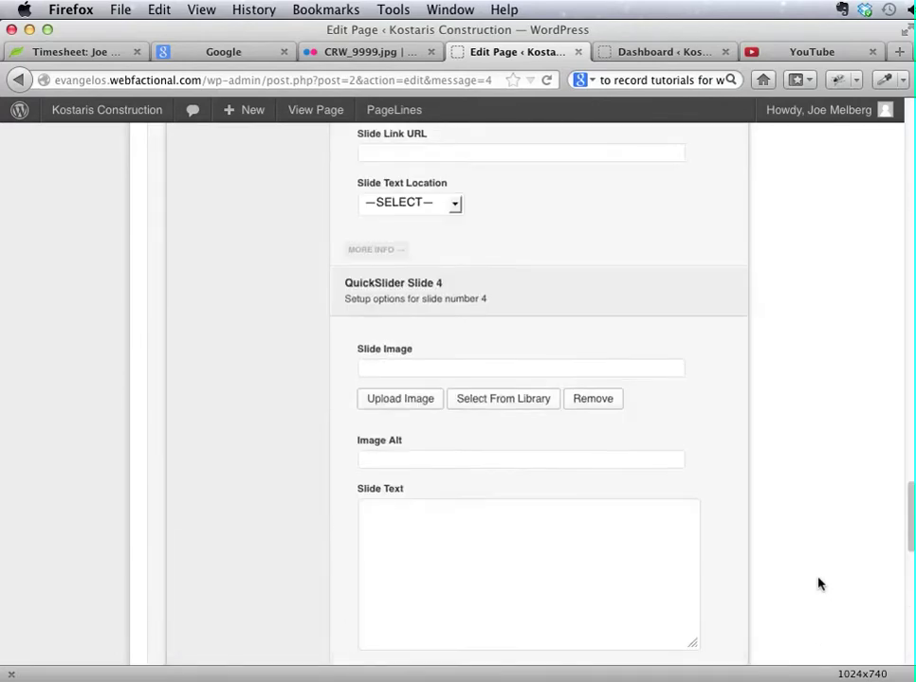
{"action": "scroll", "coordinate": [820, 584], "scroll_direction": "up", "scroll_amount": 10}
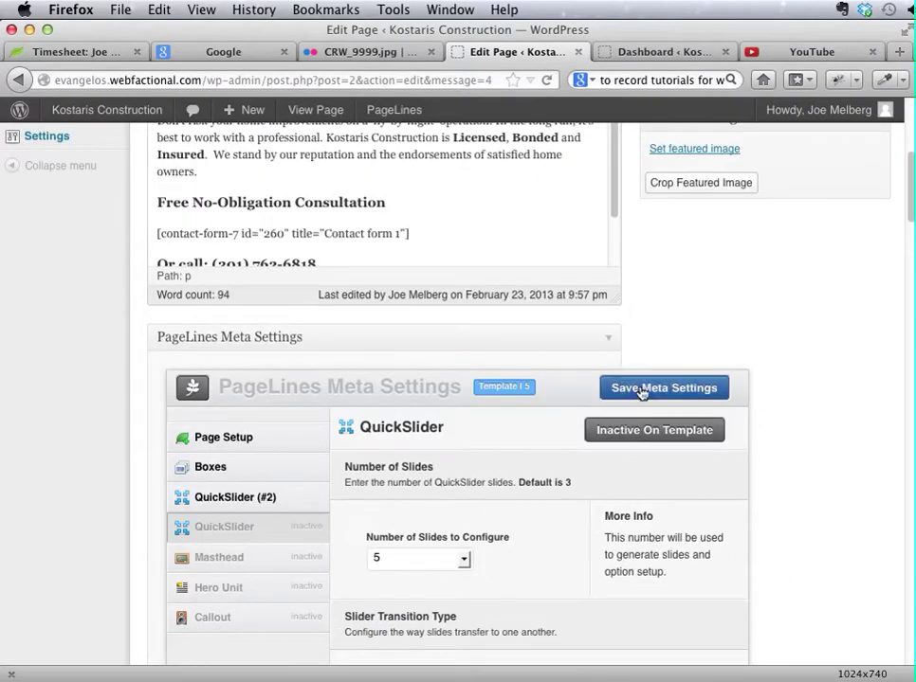
Switch to QuickSlider (#2), keeping the fading transition and navigation mode unchanged.
{"action": "left_click", "coordinate": [238, 500]}
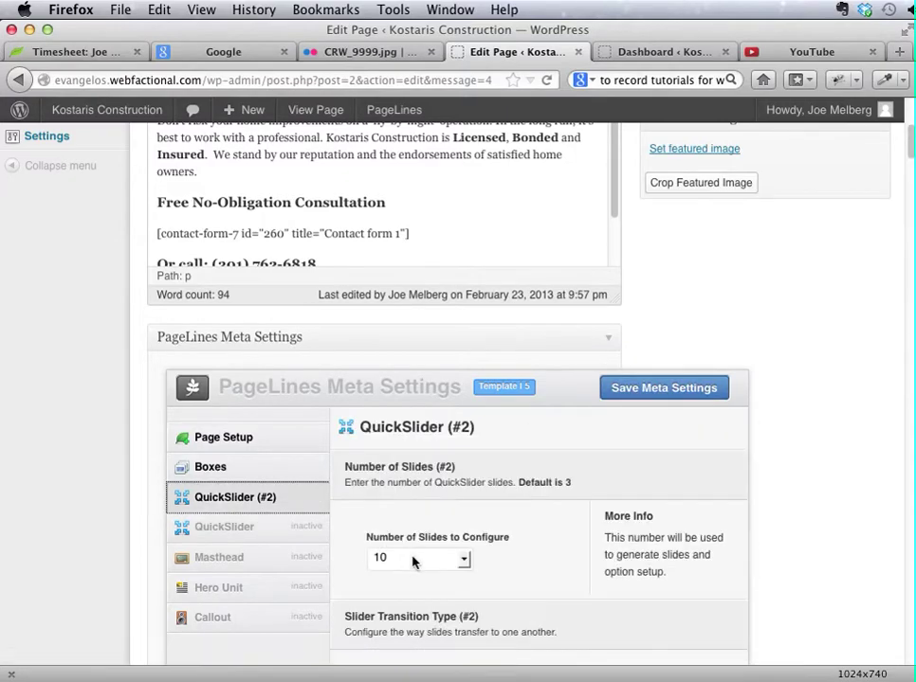
{"action": "scroll", "coordinate": [558, 566], "scroll_direction": "down", "scroll_amount": 6}
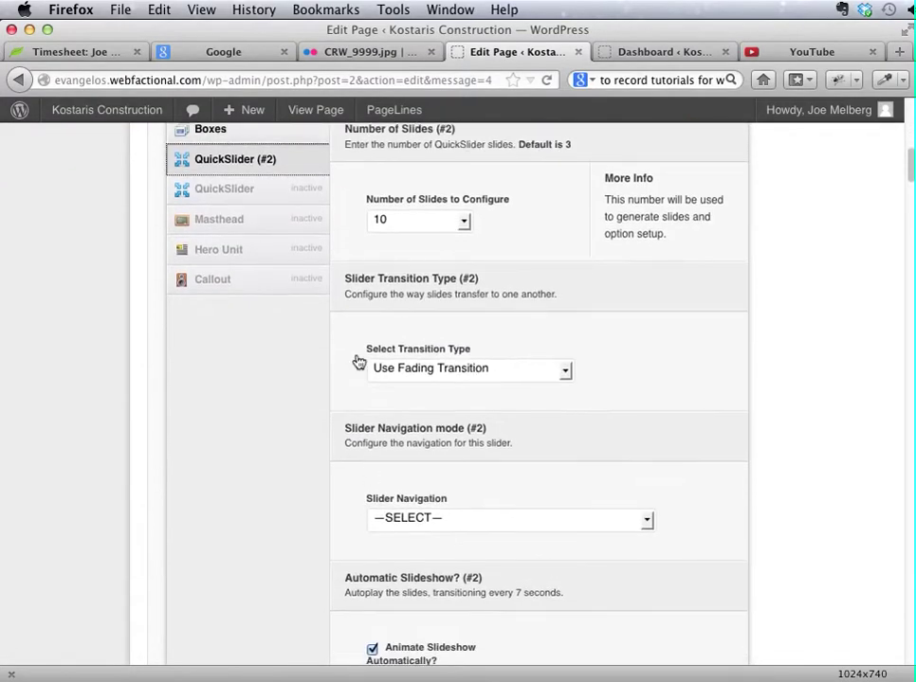
{"action": "left_click", "coordinate": [404, 368]}
{"action": "left_click", "coordinate": [399, 306]}
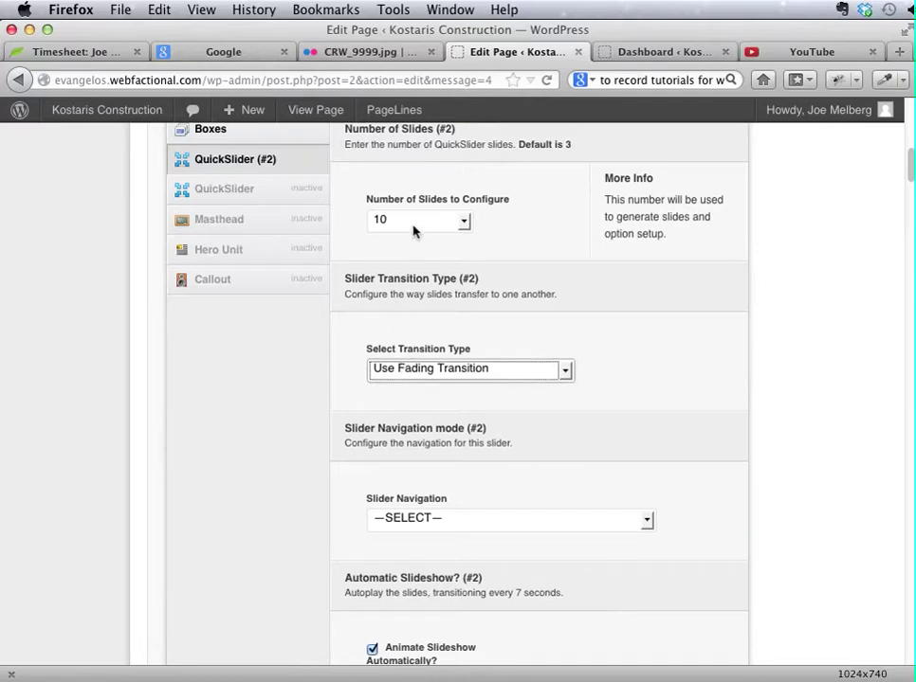
{"action": "scroll", "coordinate": [375, 650], "scroll_direction": "down", "scroll_amount": 1}
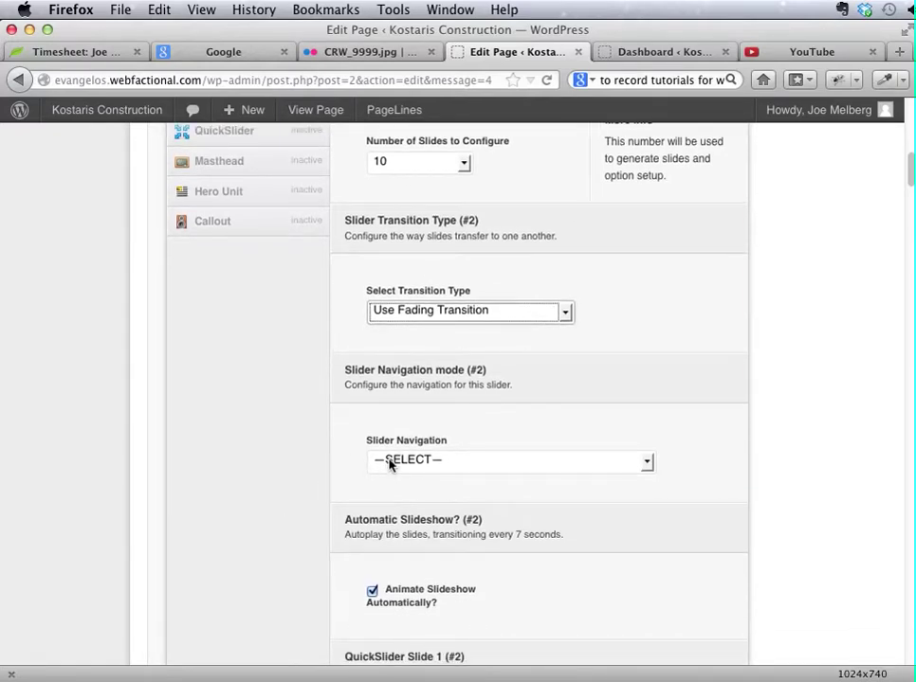
{"action": "left_click", "coordinate": [387, 466]}
{"action": "left_click", "coordinate": [208, 617]}
Try Upload Image and Select From Library for slide 1, cancelling both, and keep its house photo.
{"action": "scroll", "coordinate": [208, 617], "scroll_direction": "down", "scroll_amount": 3}
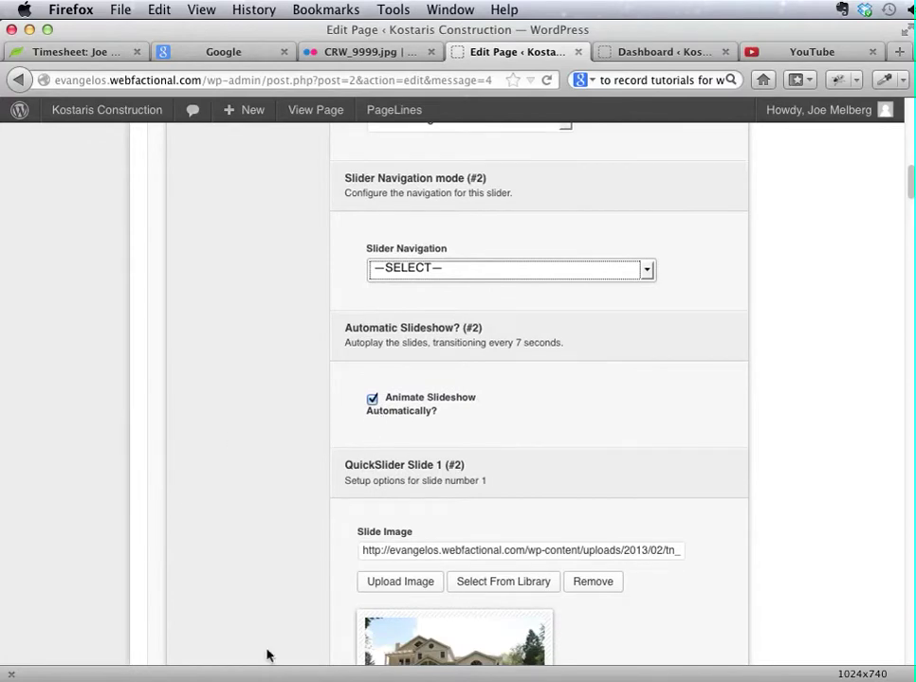
{"action": "scroll", "coordinate": [219, 566], "scroll_direction": "down", "scroll_amount": 5}
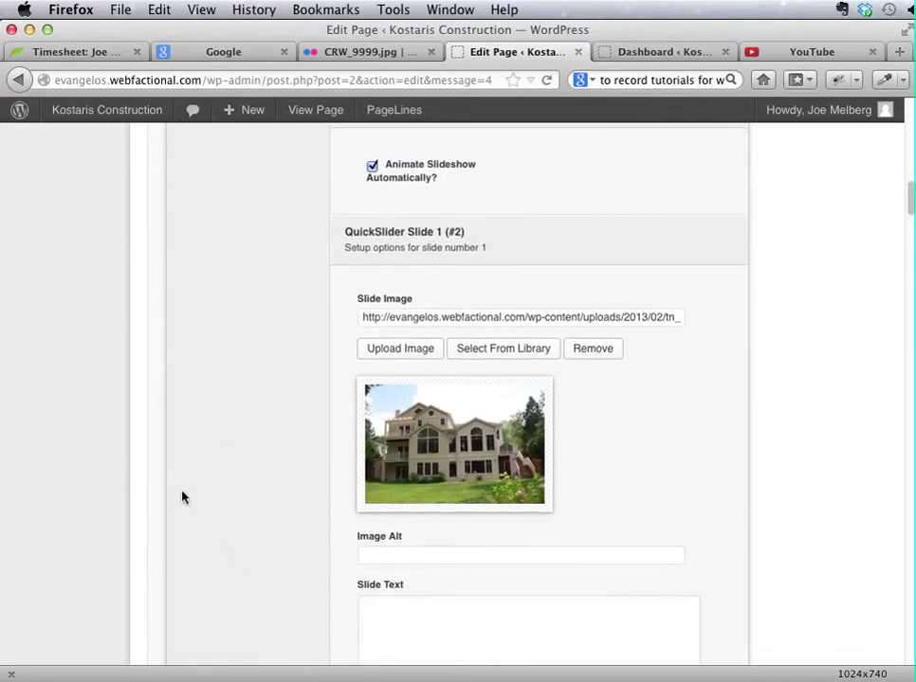
{"action": "left_click", "coordinate": [384, 352]}
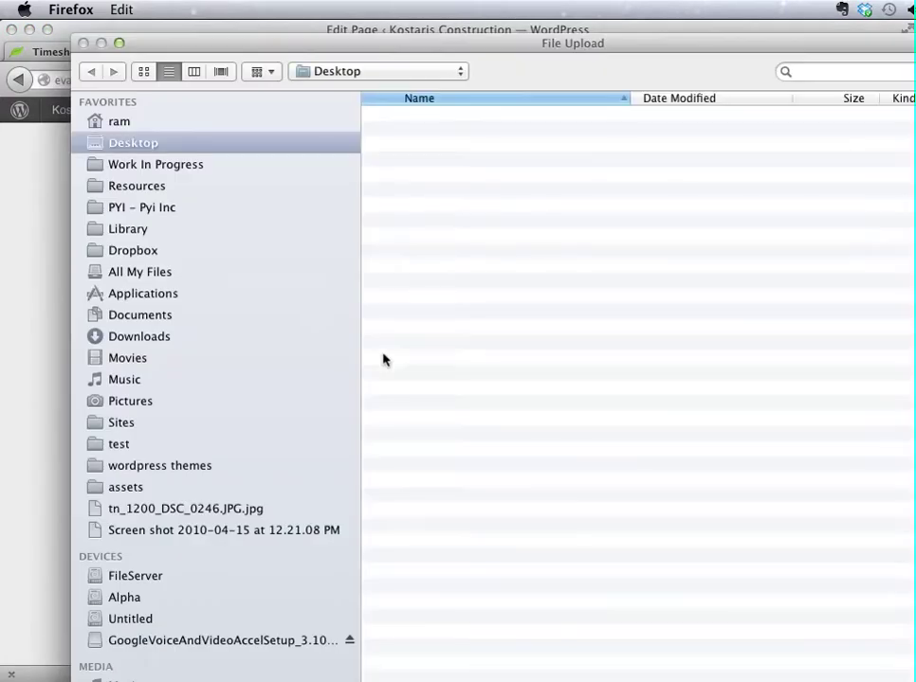
{"action": "key", "text": "Escape"}
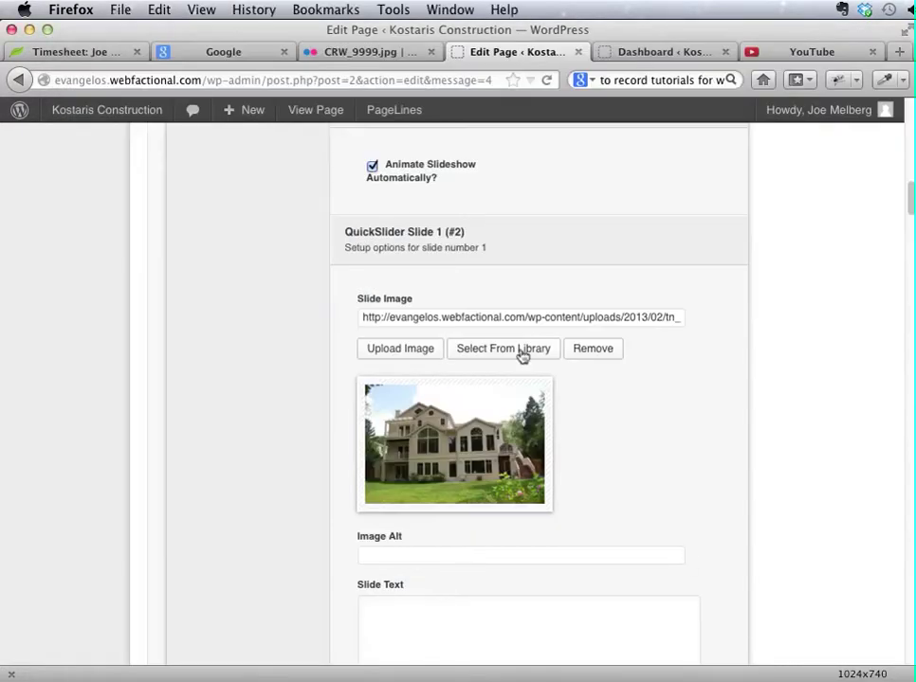
{"action": "left_click", "coordinate": [482, 349]}
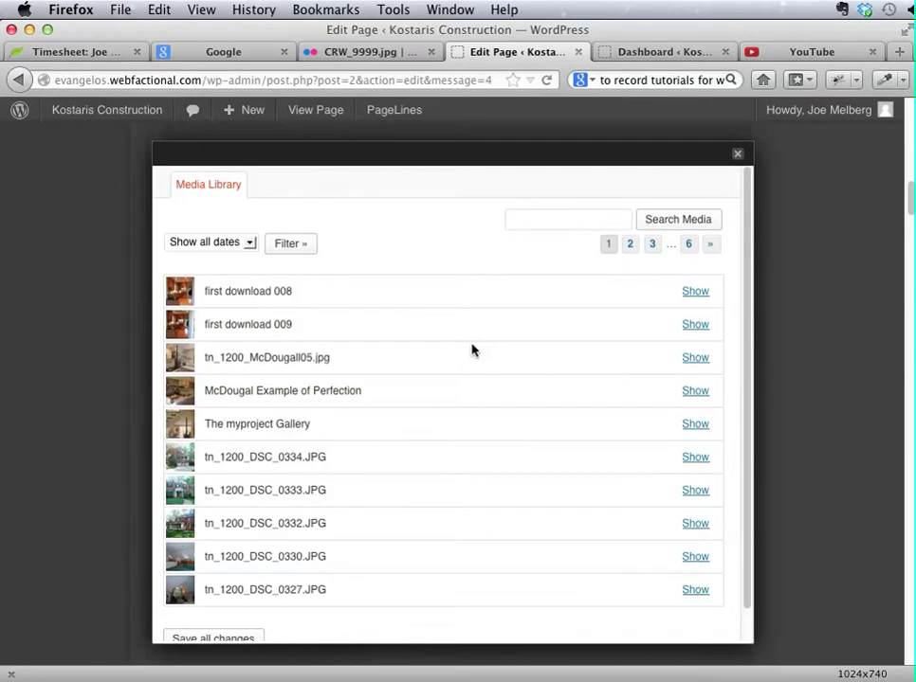
{"action": "key", "text": "Escape"}
{"action": "scroll", "coordinate": [260, 421], "scroll_direction": "down", "scroll_amount": 5}
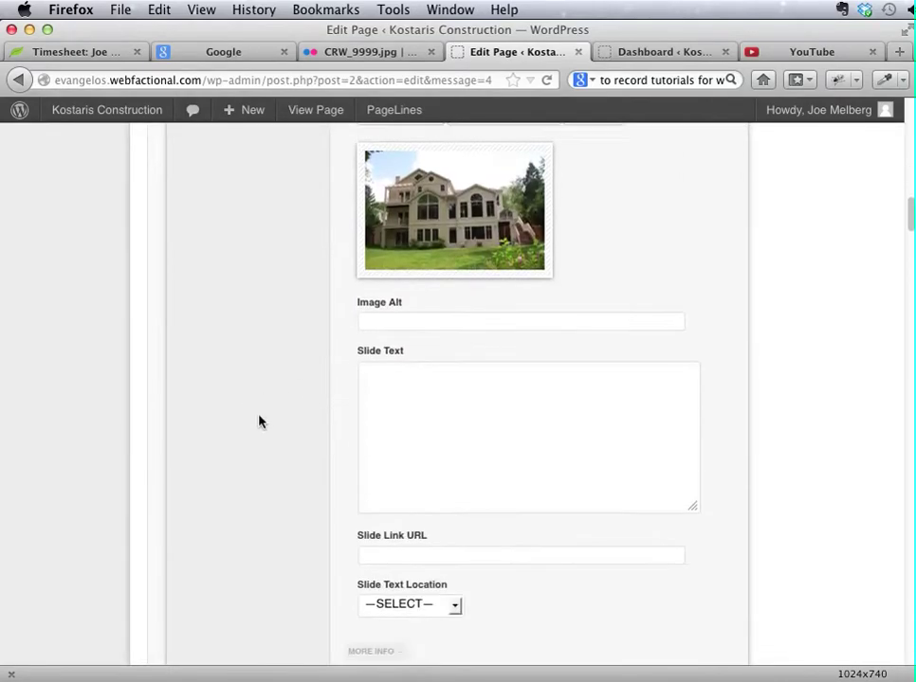
{"action": "scroll", "coordinate": [285, 393], "scroll_direction": "down", "scroll_amount": 2}
{"action": "scroll", "coordinate": [361, 398], "scroll_direction": "up", "scroll_amount": 4}
{"action": "left_click", "coordinate": [412, 392]}
Start slide 3's caption by typing 'The MacDou' in its Slide Text field.
{"action": "scroll", "coordinate": [550, 488], "scroll_direction": "down", "scroll_amount": 2}
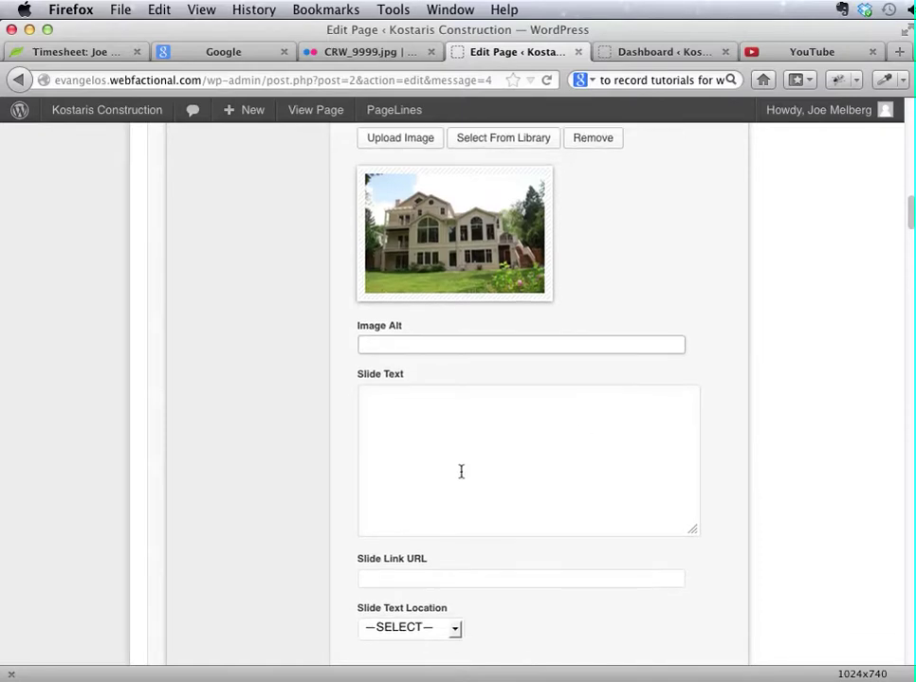
{"action": "left_click", "coordinate": [449, 457]}
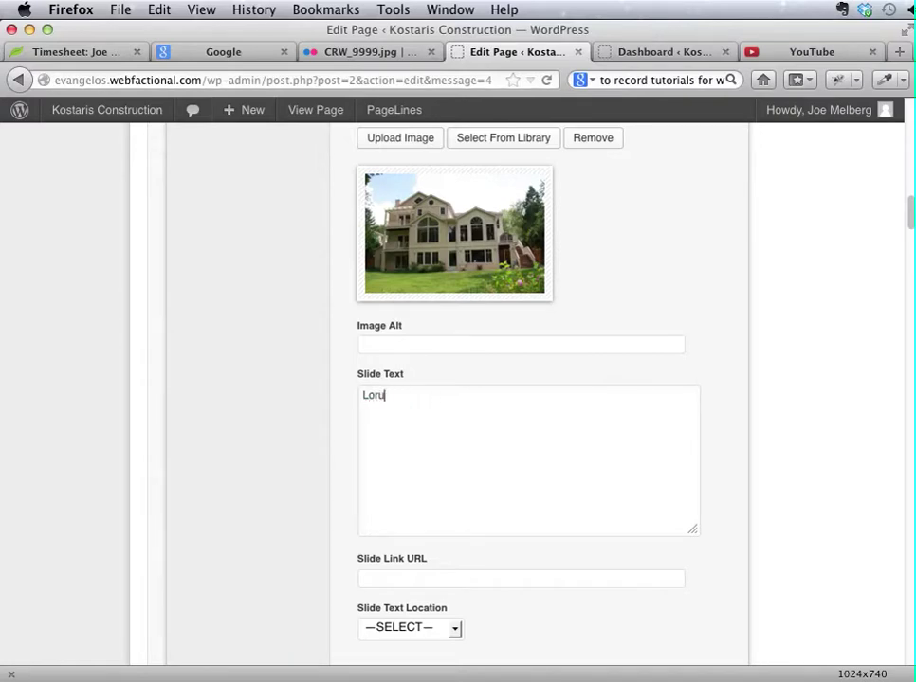
{"action": "scroll", "coordinate": [388, 491], "scroll_direction": "up", "scroll_amount": 3}
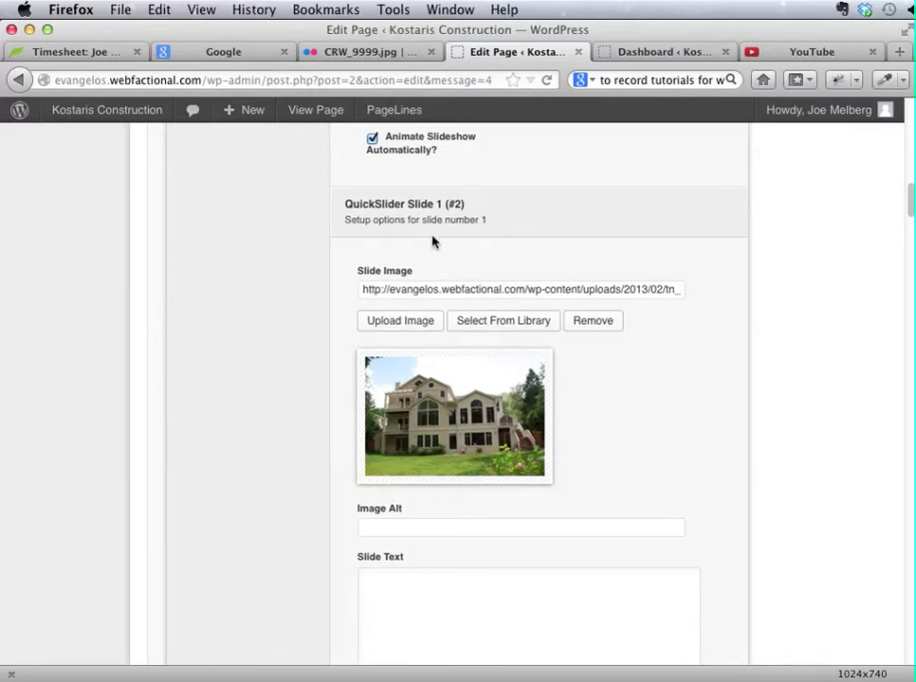
{"action": "scroll", "coordinate": [379, 427], "scroll_direction": "up", "scroll_amount": 2}
{"action": "scroll", "coordinate": [334, 440], "scroll_direction": "down", "scroll_amount": 5}
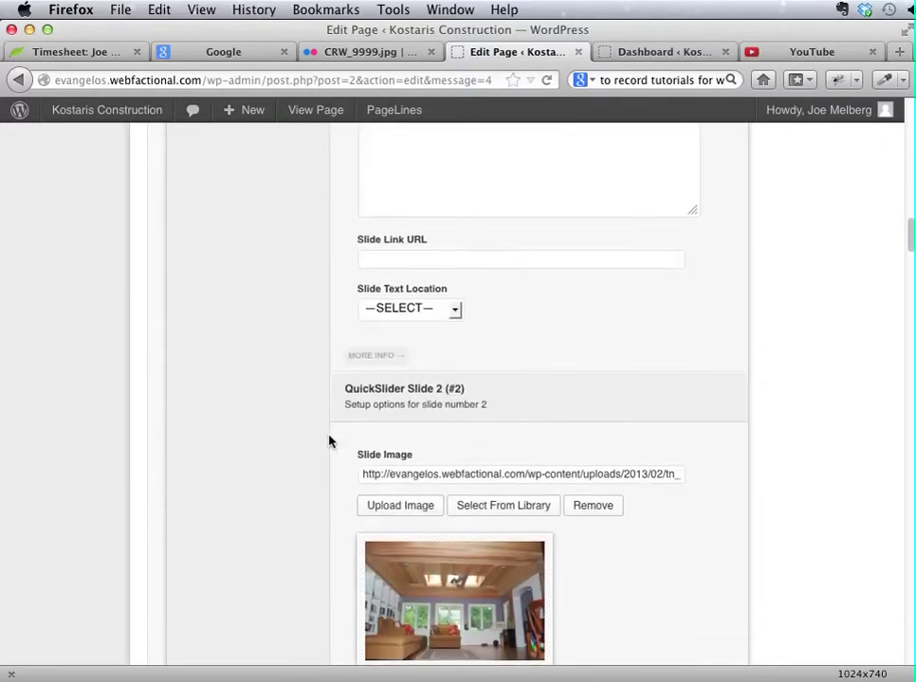
{"action": "scroll", "coordinate": [329, 441], "scroll_direction": "down", "scroll_amount": 5}
{"action": "scroll", "coordinate": [329, 441], "scroll_direction": "down", "scroll_amount": 15}
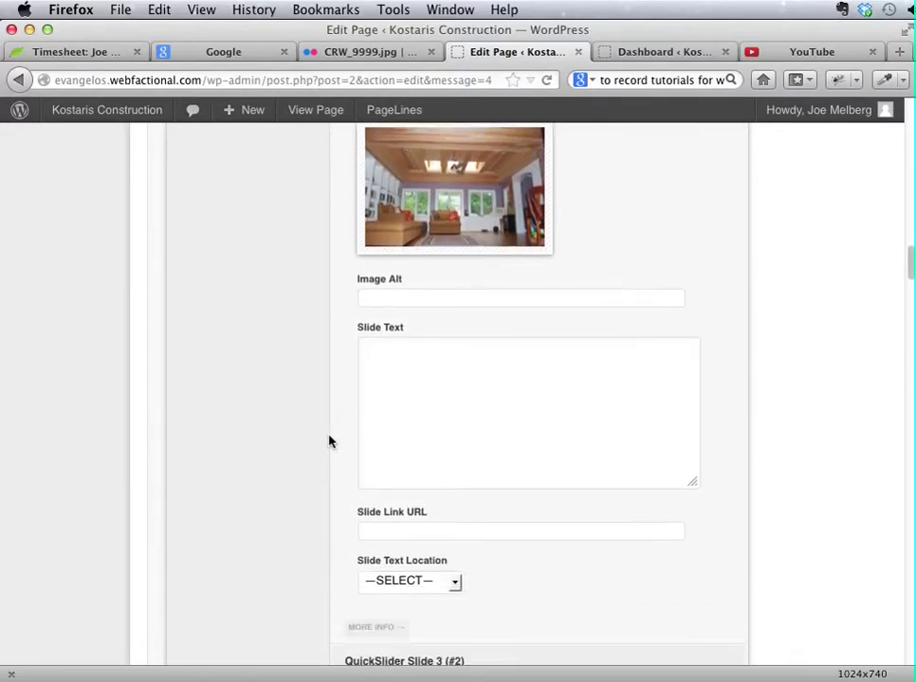
{"action": "scroll", "coordinate": [329, 441], "scroll_direction": "down", "scroll_amount": 1}
{"action": "left_click", "coordinate": [396, 509]}
{"action": "type", "text": "The MacDougal Project"}
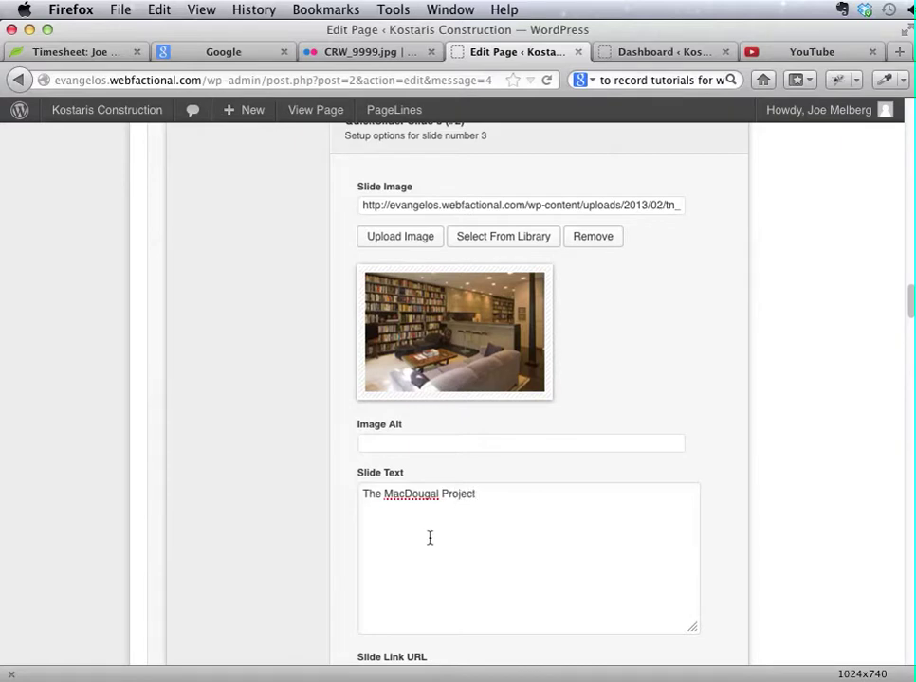
Copy 'McDougall' from the slide image file name and paste it over the misspelled caption name.
{"action": "scroll", "coordinate": [296, 549], "scroll_direction": "down", "scroll_amount": 3}
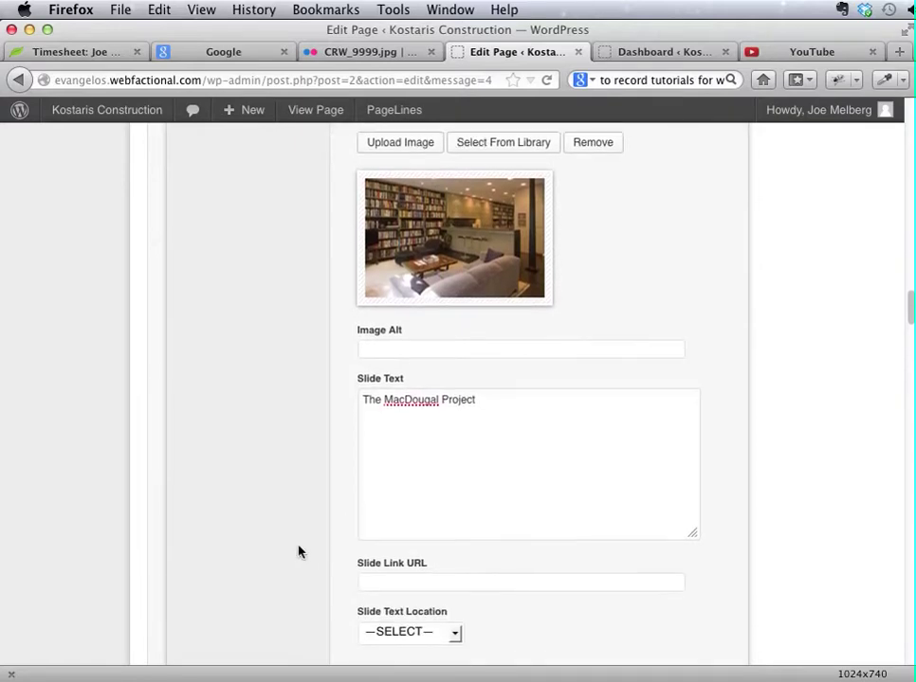
{"action": "scroll", "coordinate": [299, 552], "scroll_direction": "up", "scroll_amount": 1}
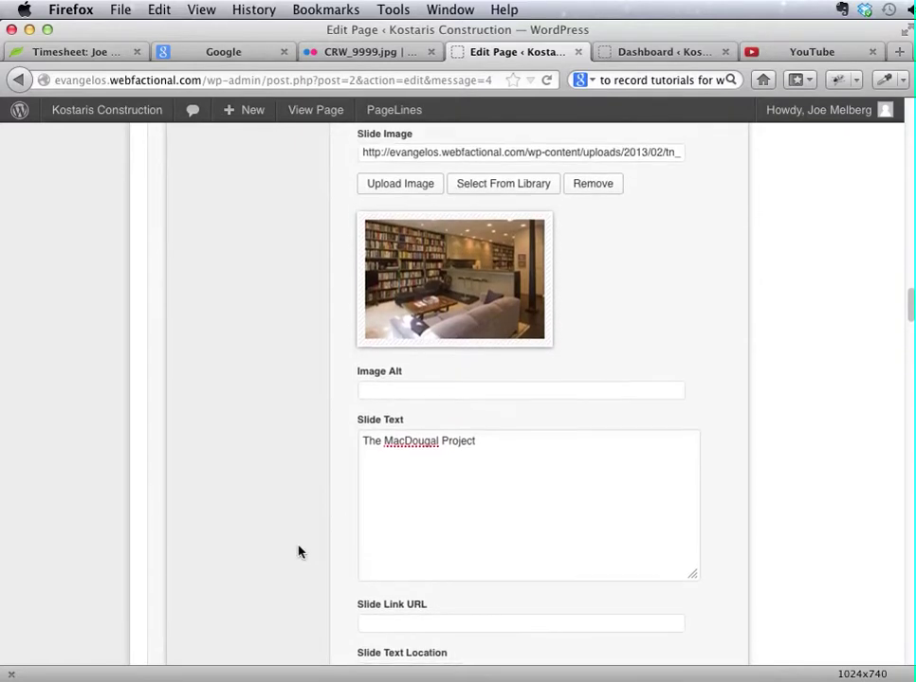
{"action": "left_click_drag", "start_coordinate": [619, 151], "coordinate": [731, 154]}
{"action": "left_click", "coordinate": [598, 152]}
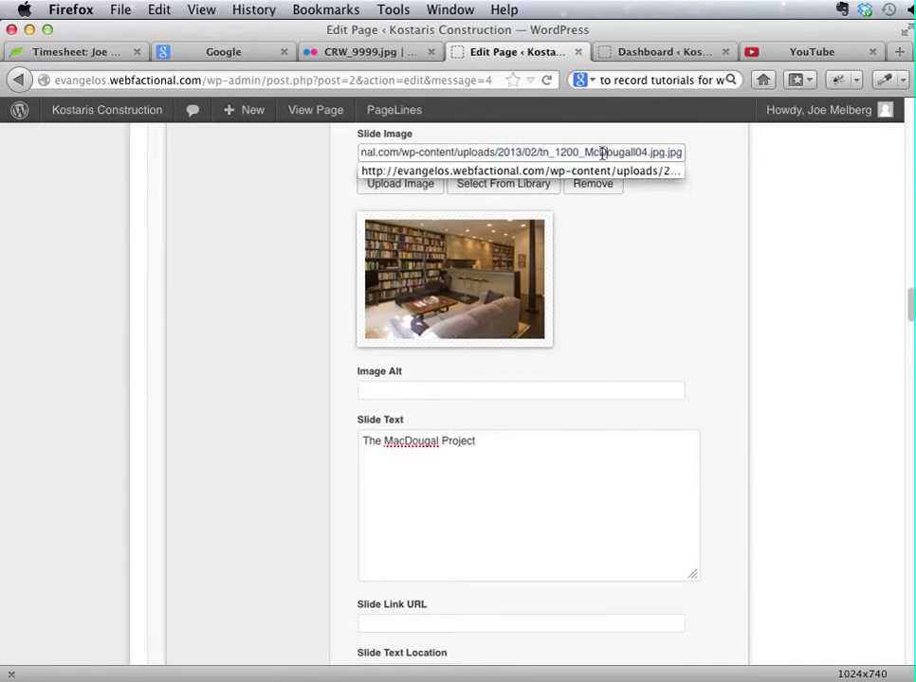
{"action": "left_click_drag", "start_coordinate": [585, 151], "coordinate": [611, 151]}
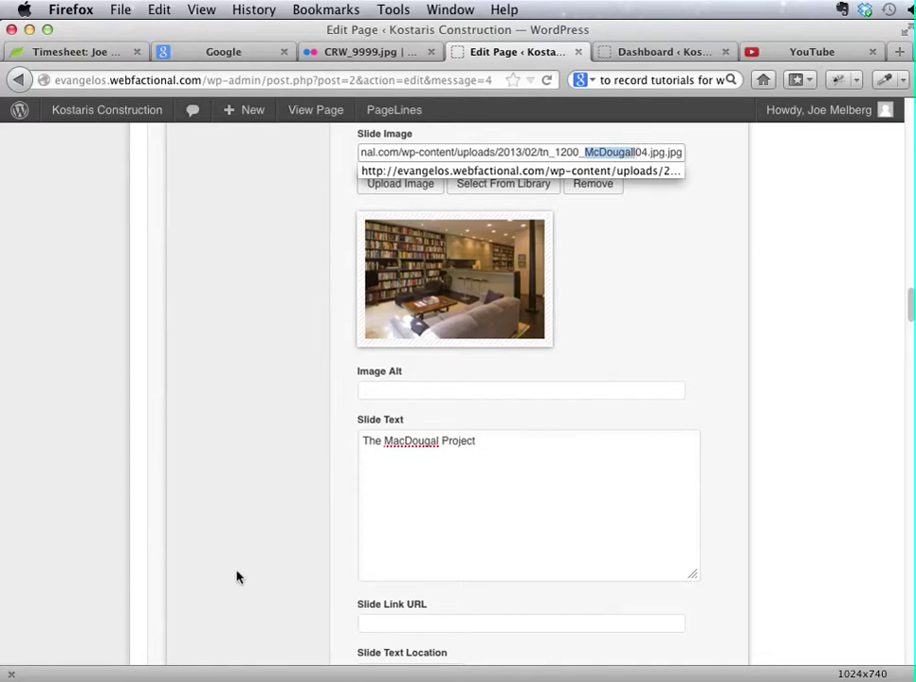
{"action": "left_click", "coordinate": [443, 440]}
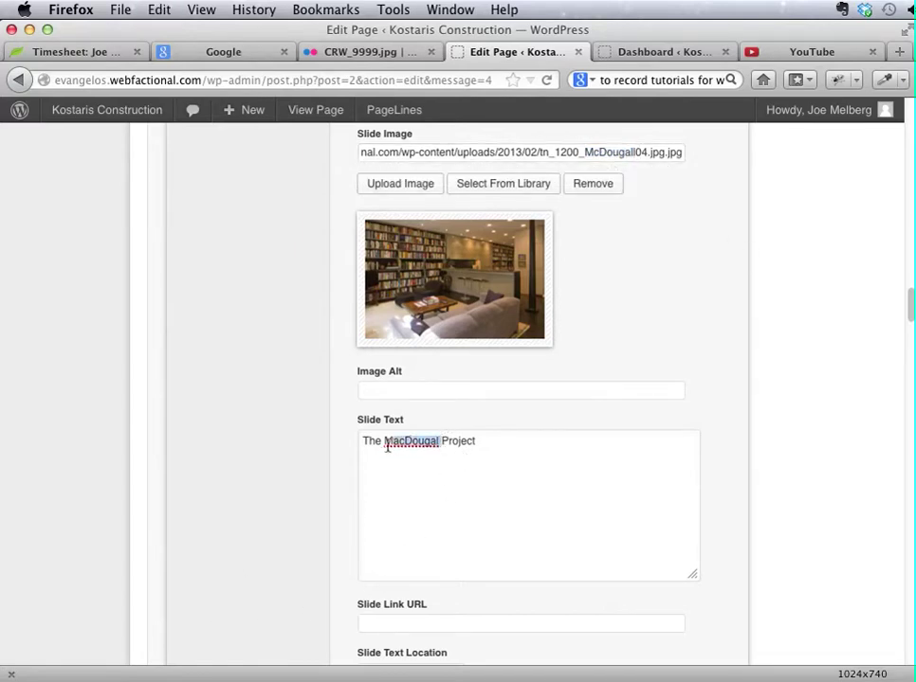
{"action": "type", "text": "McDougall"}
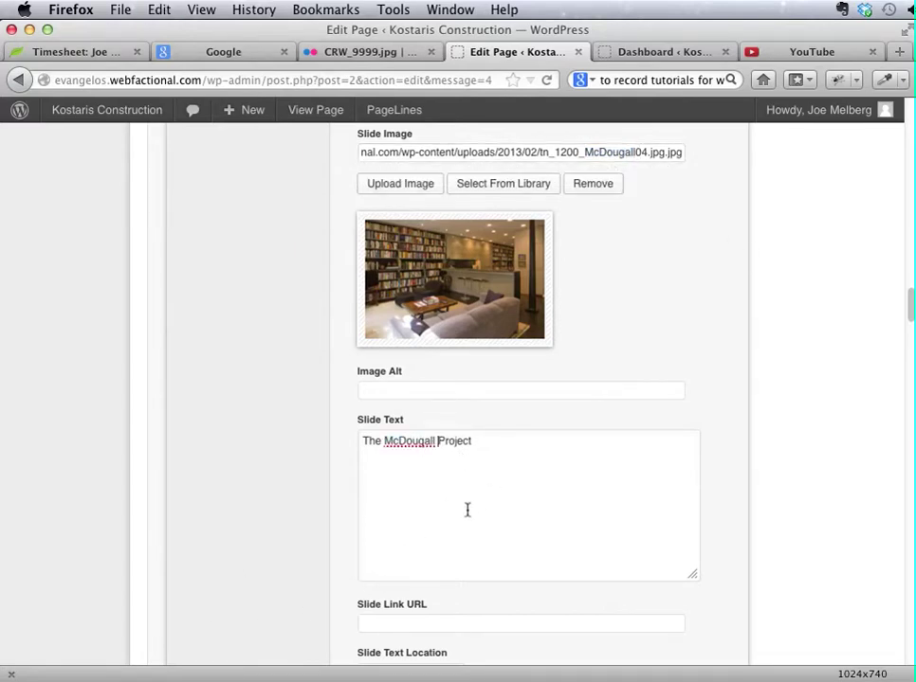
Check slide 3's link field and Slide Text Location choices, leaving them unchanged.
{"action": "scroll", "coordinate": [258, 562], "scroll_direction": "down", "scroll_amount": 4}
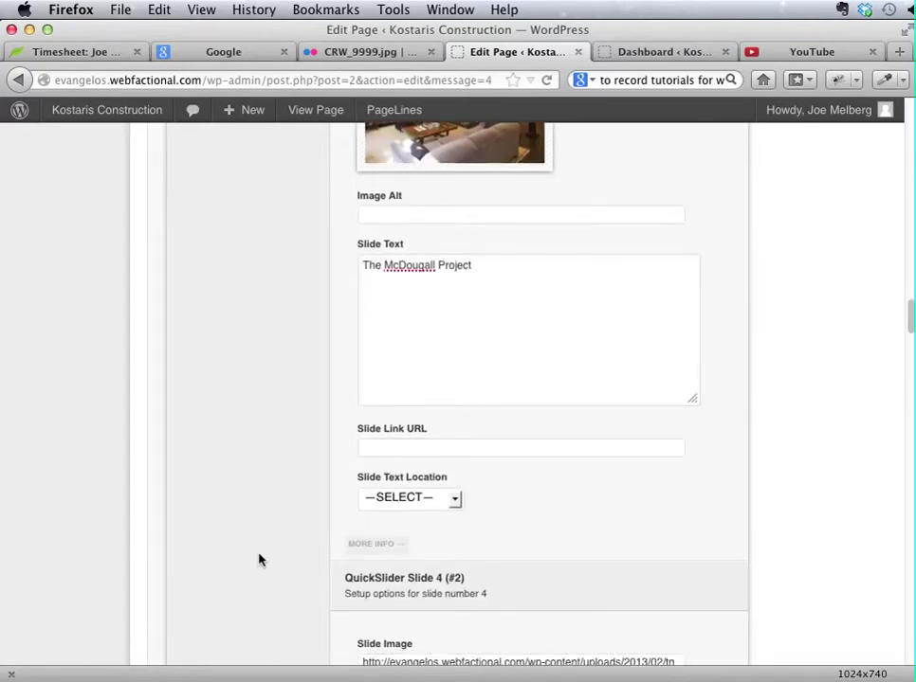
{"action": "scroll", "coordinate": [259, 561], "scroll_direction": "up", "scroll_amount": 2}
{"action": "left_click", "coordinate": [425, 535]}
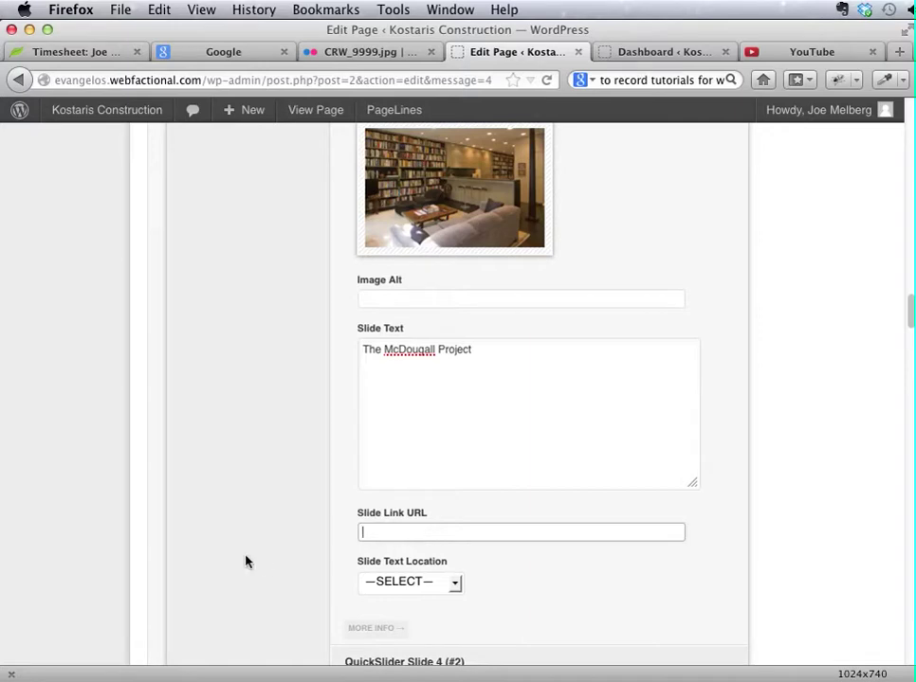
{"action": "left_click", "coordinate": [407, 582]}
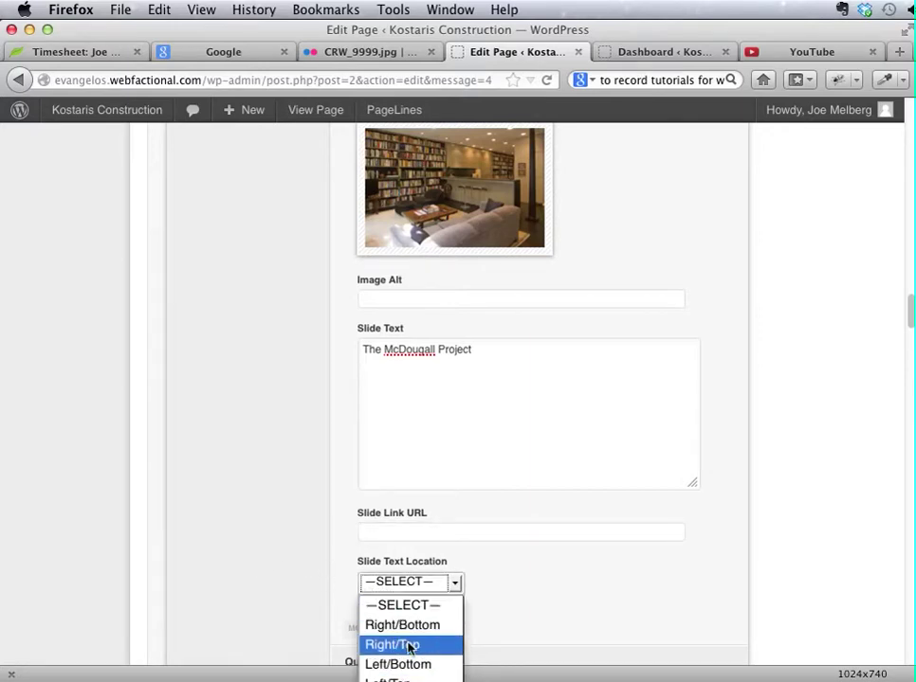
{"action": "scroll", "coordinate": [531, 598], "scroll_direction": "down", "scroll_amount": 3}
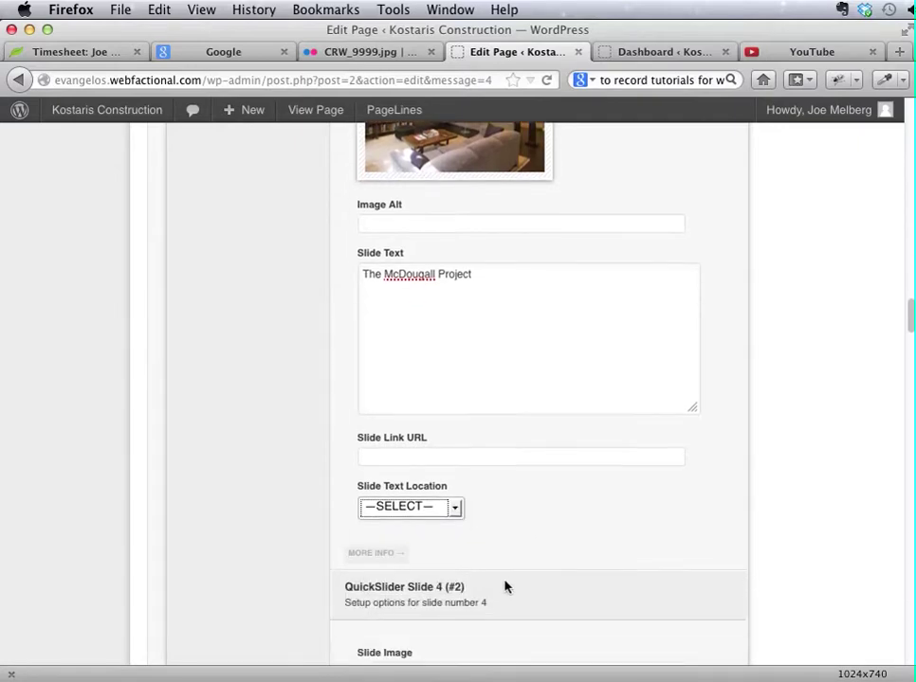
{"action": "left_click", "coordinate": [446, 484]}
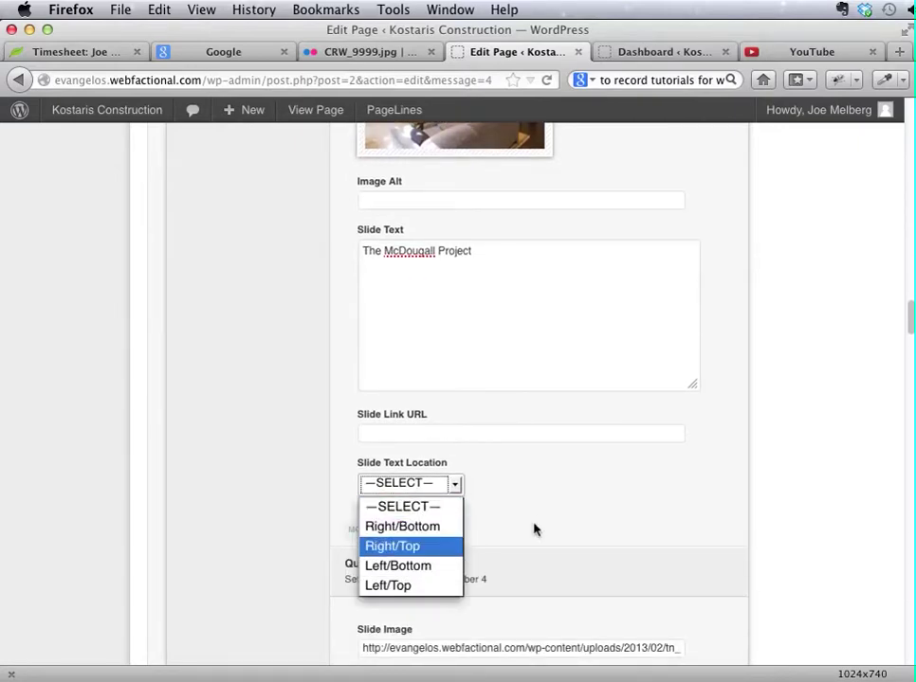
{"action": "left_click", "coordinate": [769, 527]}
{"action": "scroll", "coordinate": [769, 527], "scroll_direction": "down", "scroll_amount": 10}
{"action": "scroll", "coordinate": [716, 554], "scroll_direction": "down", "scroll_amount": 12}
Remove the image from slide 7 and scroll through the remaining slides.
{"action": "scroll", "coordinate": [693, 570], "scroll_direction": "down", "scroll_amount": 9}
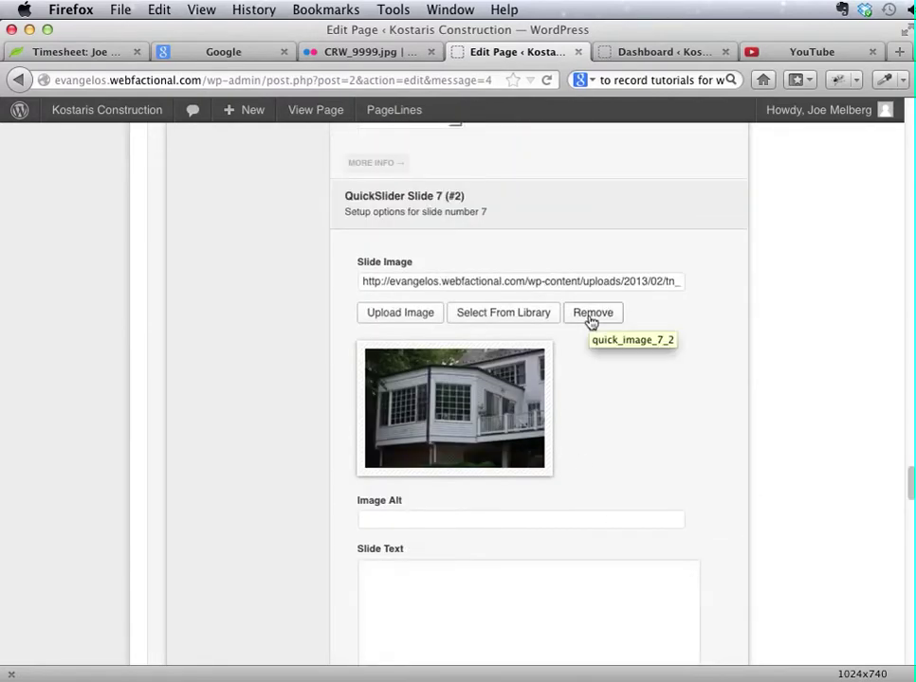
{"action": "scroll", "coordinate": [707, 474], "scroll_direction": "down", "scroll_amount": 4}
{"action": "scroll", "coordinate": [619, 519], "scroll_direction": "down", "scroll_amount": 4}
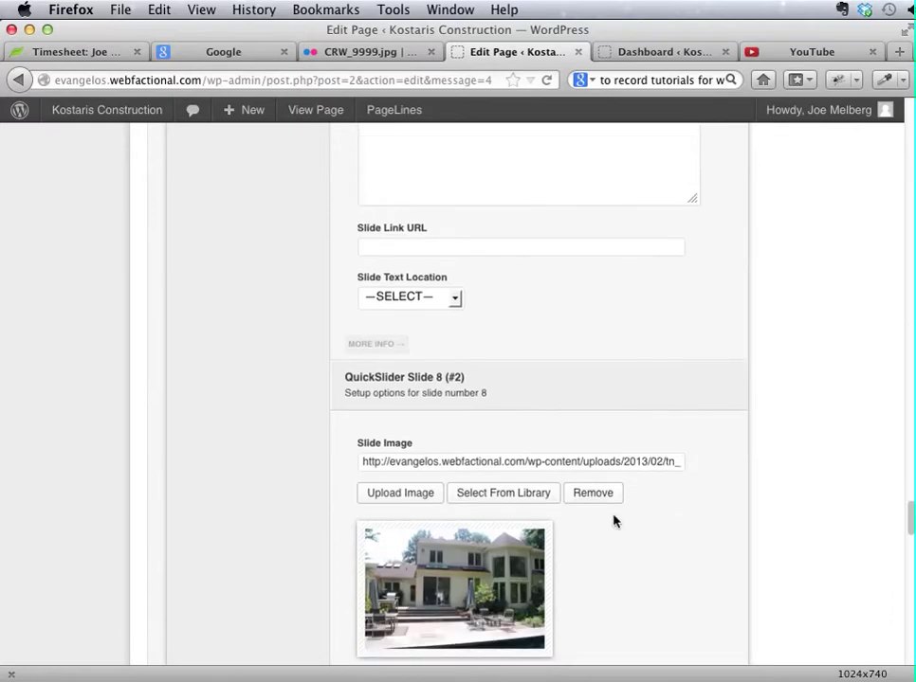
{"action": "scroll", "coordinate": [613, 520], "scroll_direction": "up", "scroll_amount": 3}
{"action": "scroll", "coordinate": [613, 522], "scroll_direction": "up", "scroll_amount": 6}
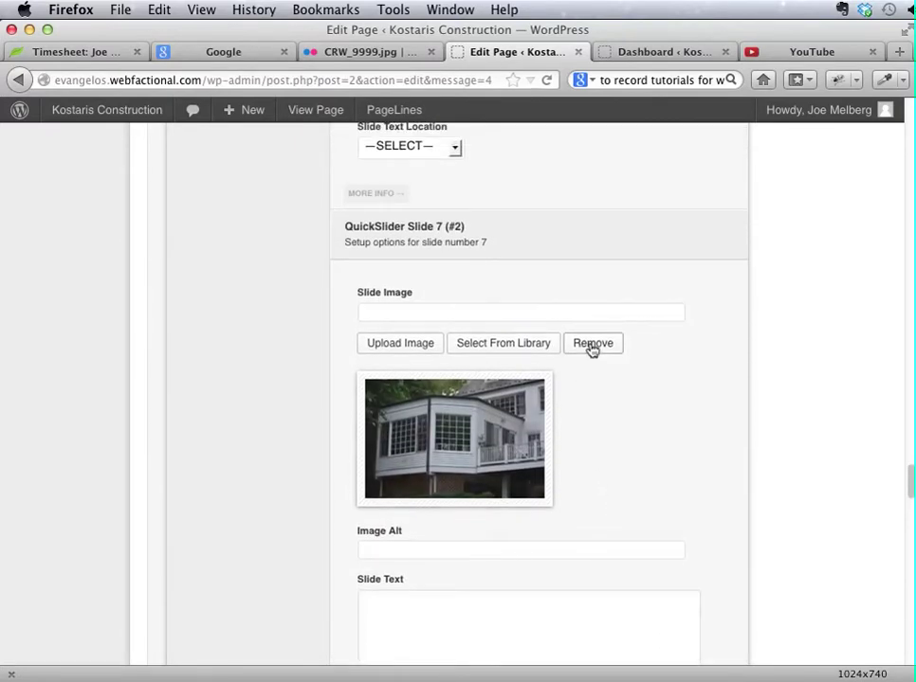
{"action": "left_click", "coordinate": [592, 346]}
{"action": "scroll", "coordinate": [619, 441], "scroll_direction": "down", "scroll_amount": 15}
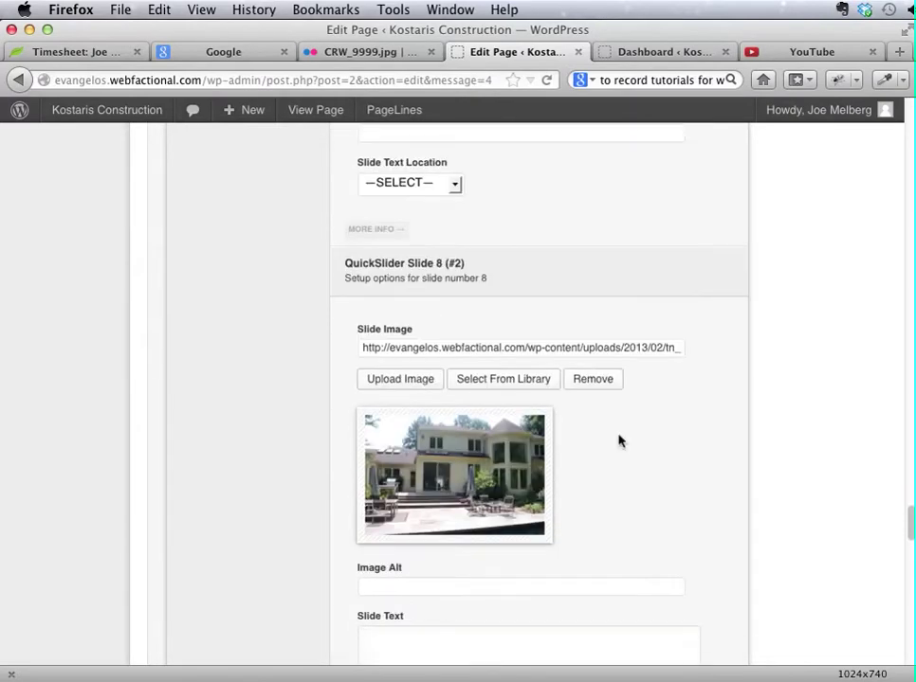
{"action": "scroll", "coordinate": [618, 436], "scroll_direction": "down", "scroll_amount": 15}
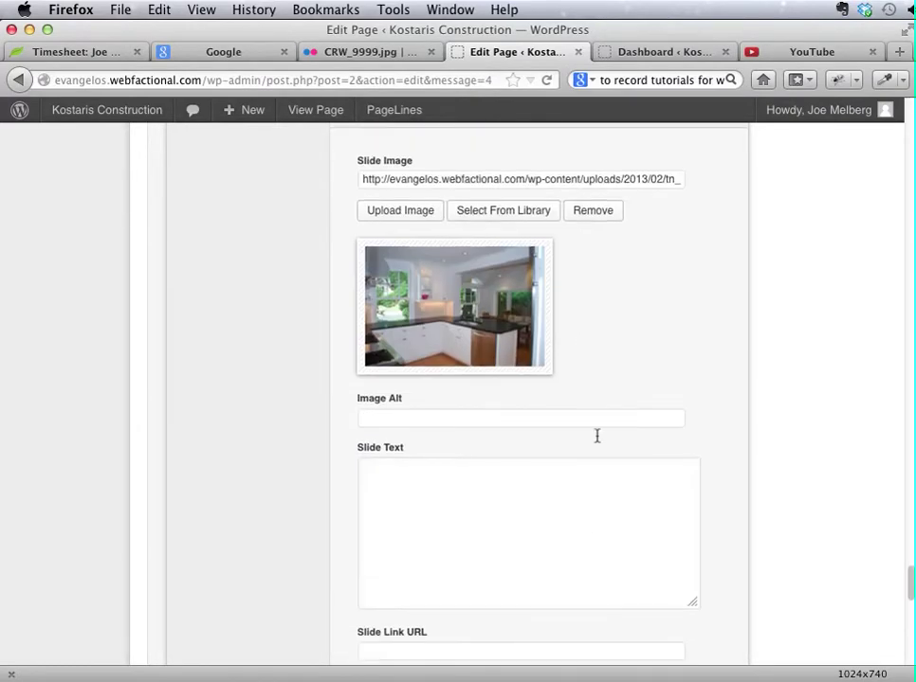
{"action": "scroll", "coordinate": [610, 549], "scroll_direction": "down", "scroll_amount": 15}
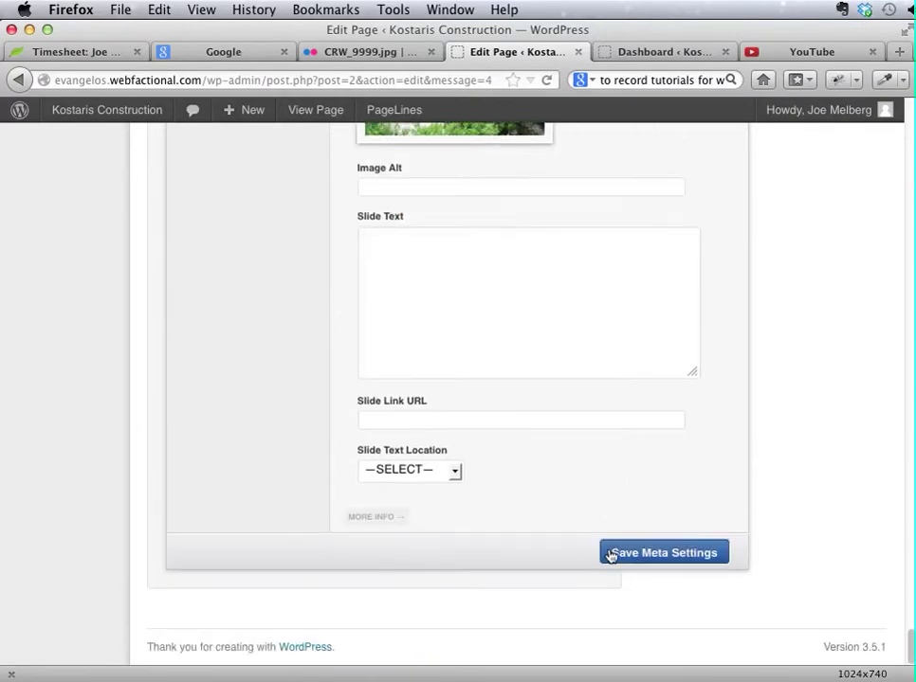
{"action": "scroll", "coordinate": [610, 550], "scroll_direction": "down", "scroll_amount": 15}
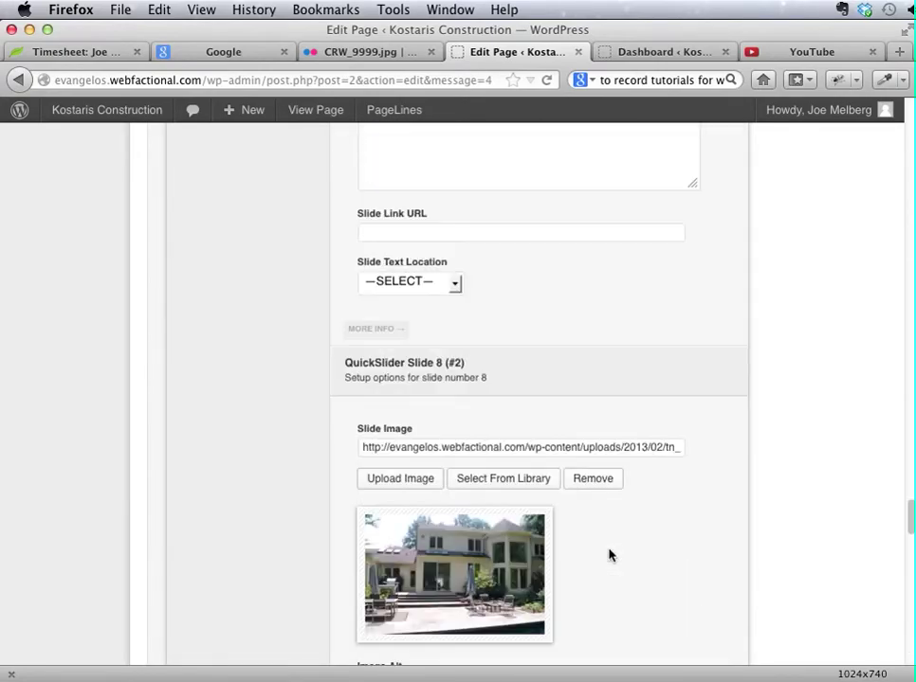
{"action": "scroll", "coordinate": [610, 550], "scroll_direction": "down", "scroll_amount": 15}
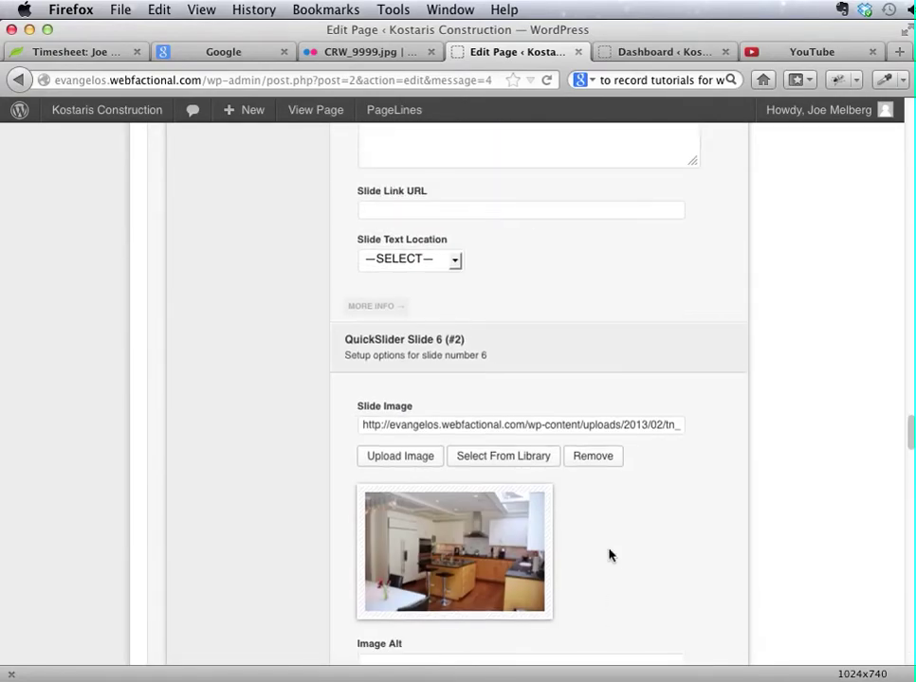
{"action": "scroll", "coordinate": [609, 552], "scroll_direction": "down", "scroll_amount": 15}
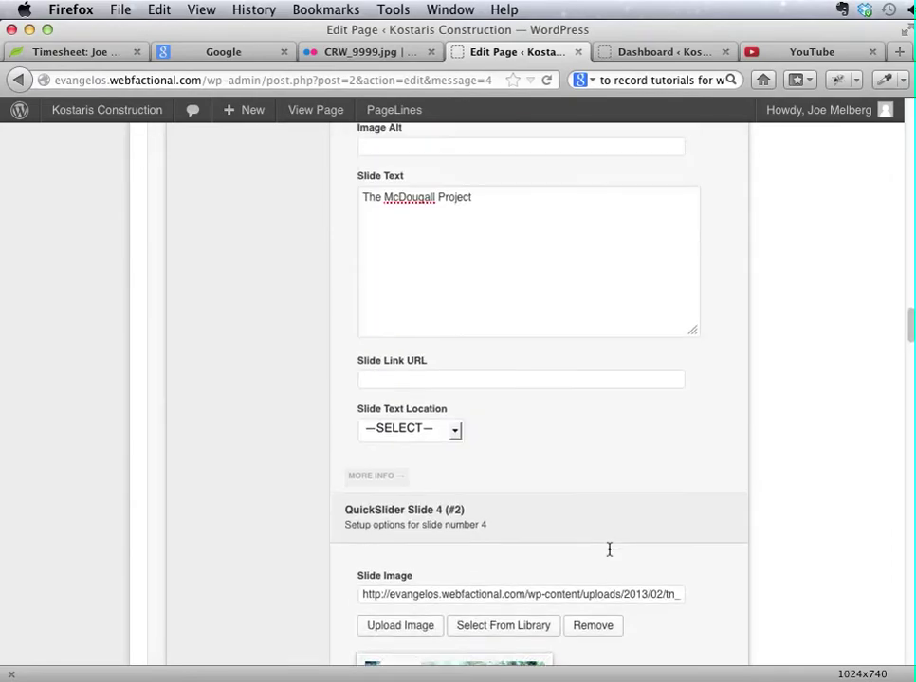
{"action": "scroll", "coordinate": [609, 555], "scroll_direction": "up", "scroll_amount": 15}
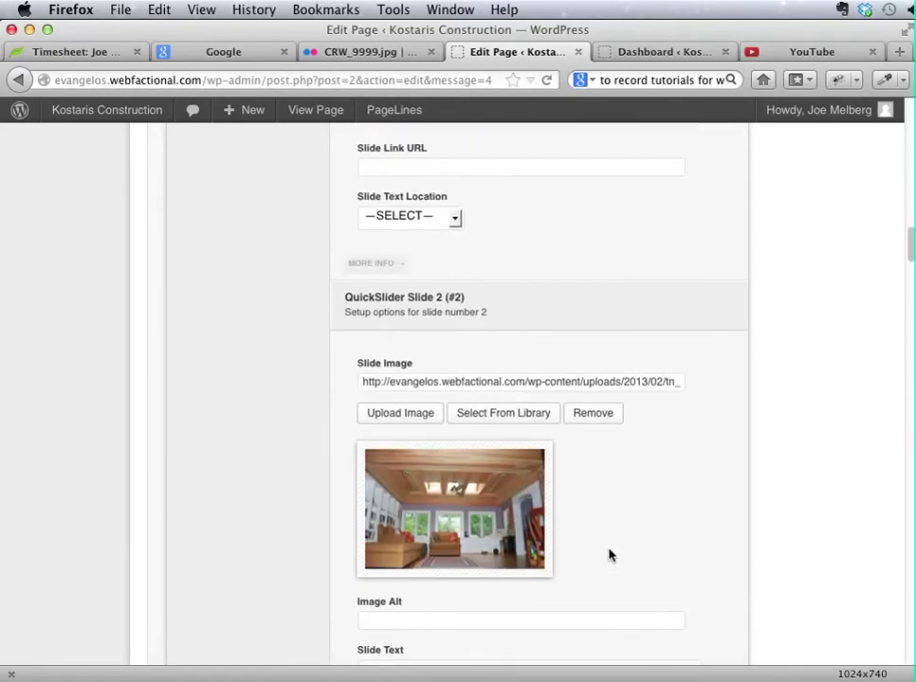
{"action": "scroll", "coordinate": [609, 555], "scroll_direction": "up", "scroll_amount": 4}
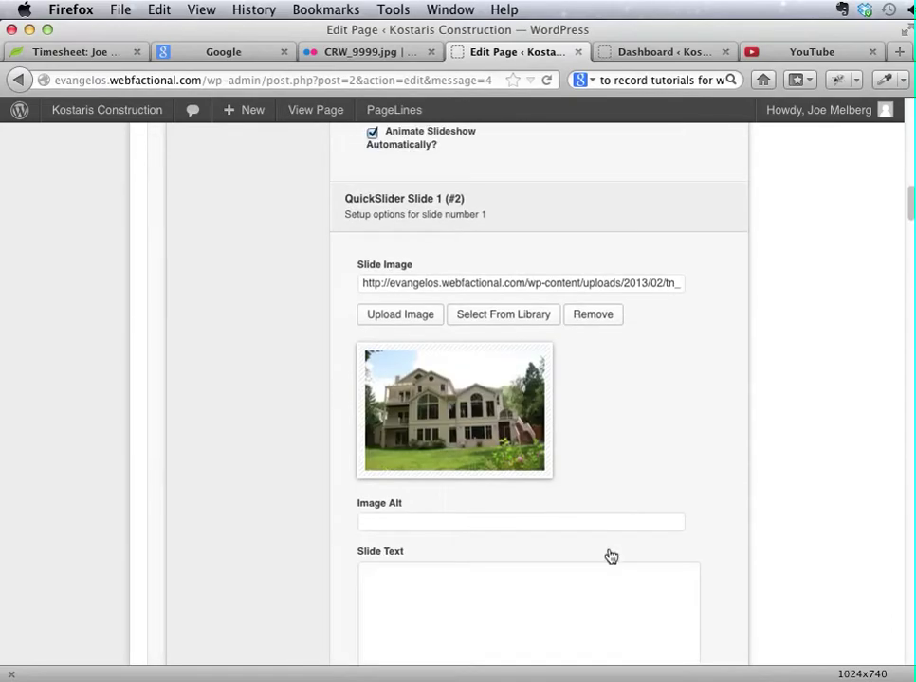
{"action": "scroll", "coordinate": [609, 556], "scroll_direction": "up", "scroll_amount": 7}
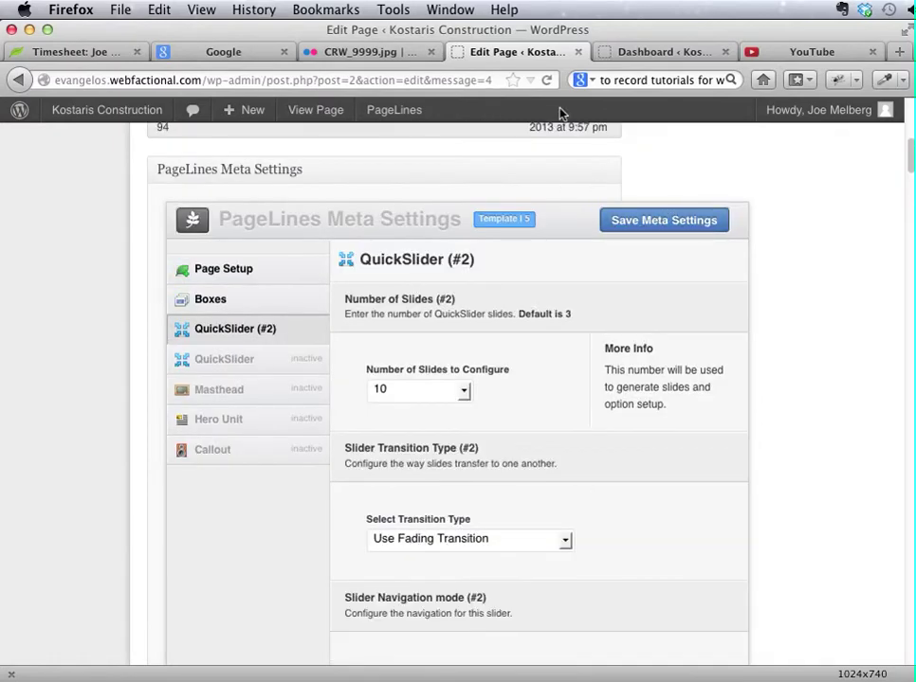
Reload the page editor, discarding edits, and confirm Number of Slides stays at 10.
{"action": "left_click", "coordinate": [546, 83]}
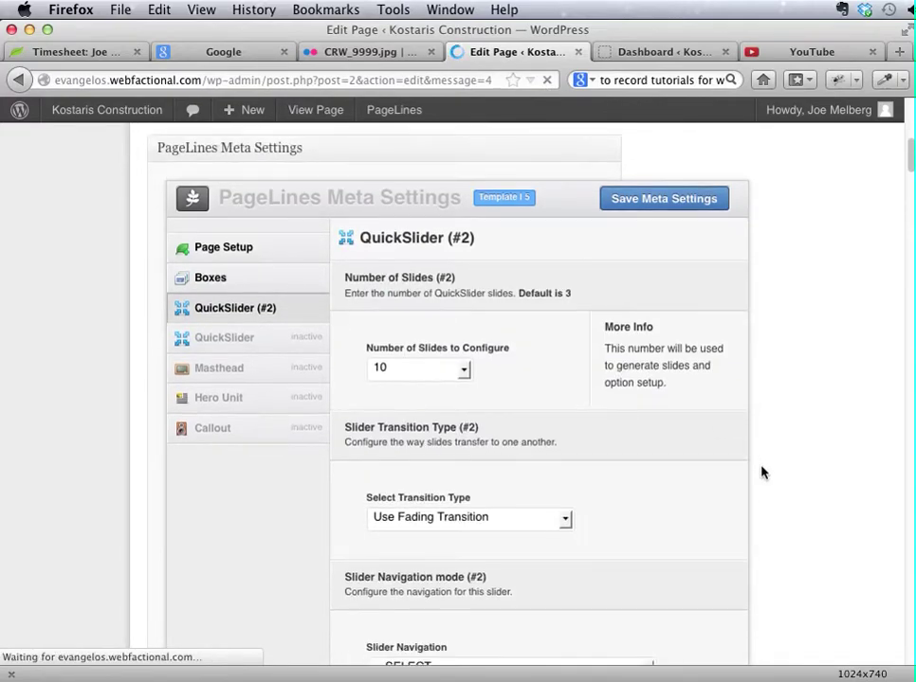
{"action": "scroll", "coordinate": [704, 472], "scroll_direction": "down", "scroll_amount": 3}
{"action": "scroll", "coordinate": [761, 472], "scroll_direction": "up", "scroll_amount": 4}
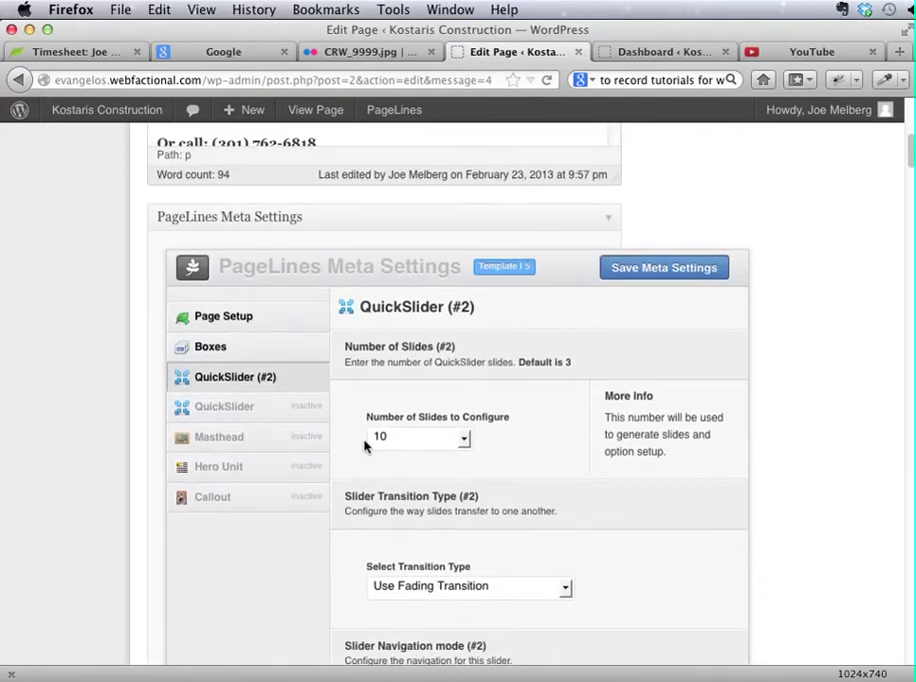
{"action": "left_click", "coordinate": [373, 442]}
{"action": "left_click", "coordinate": [652, 484]}
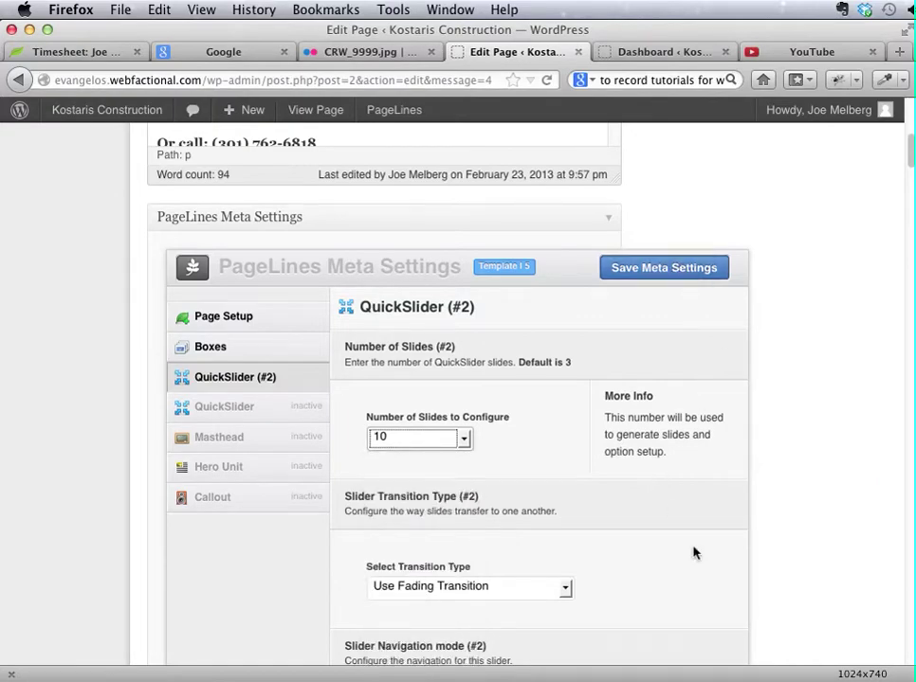
{"action": "scroll", "coordinate": [695, 552], "scroll_direction": "down", "scroll_amount": 10}
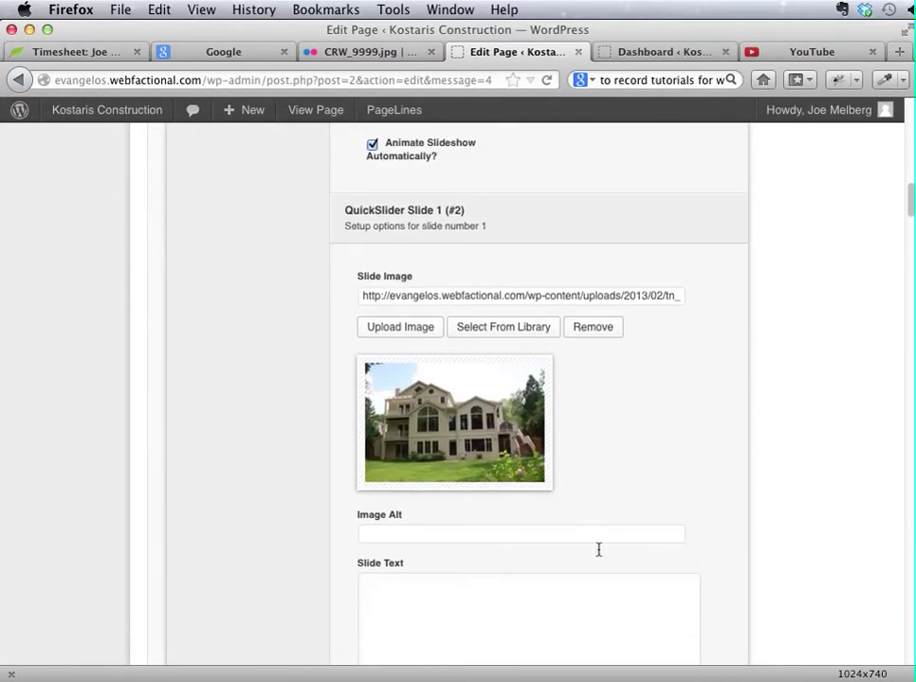
{"action": "scroll", "coordinate": [302, 438], "scroll_direction": "down", "scroll_amount": 2}
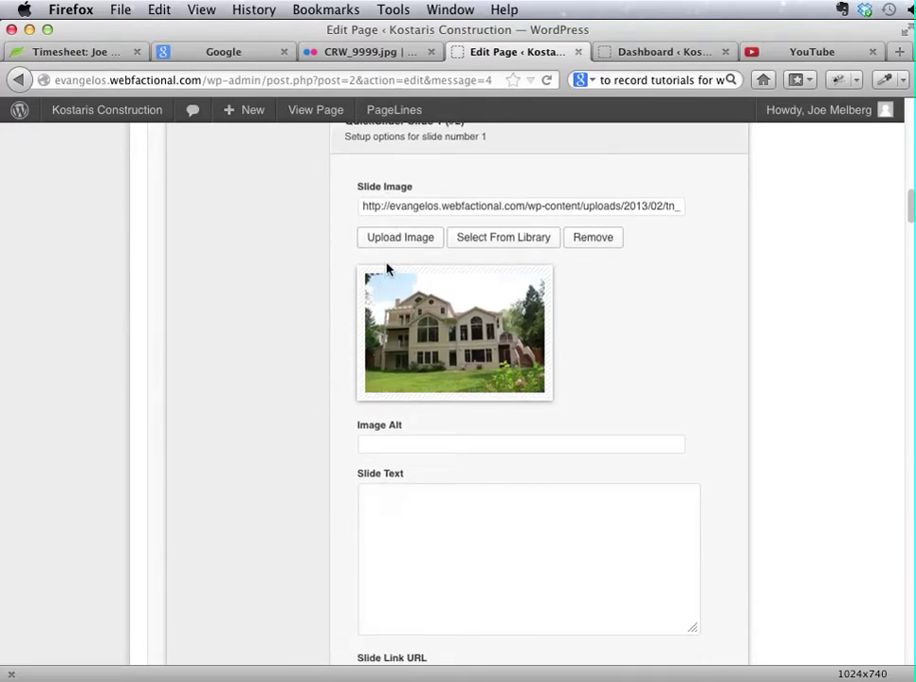
{"action": "scroll", "coordinate": [356, 481], "scroll_direction": "down", "scroll_amount": 15}
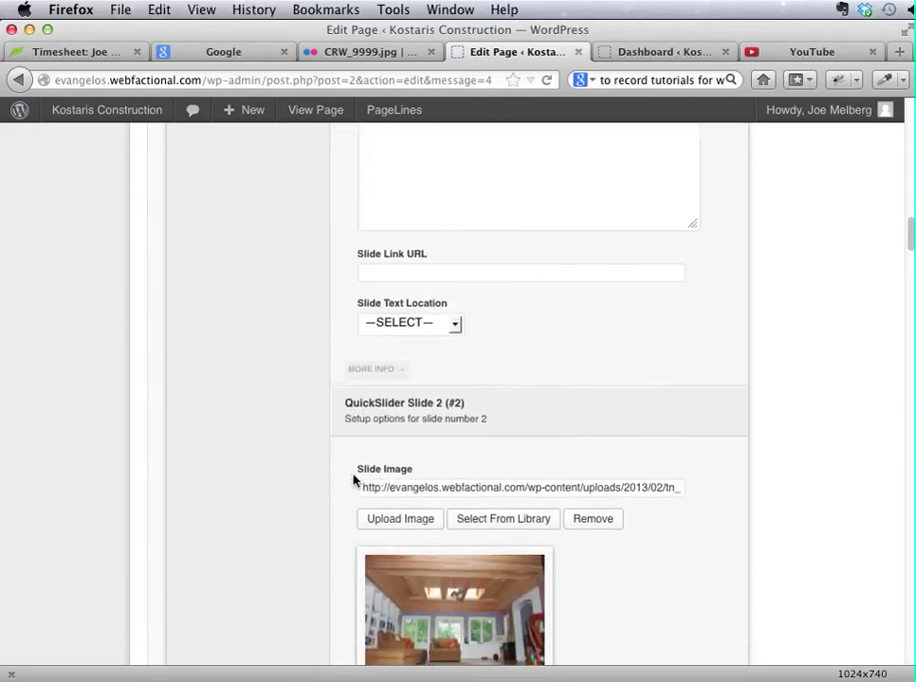
Paste the McDougall Project caption into slide 3's Slide Text field.
{"action": "scroll", "coordinate": [354, 481], "scroll_direction": "down", "scroll_amount": 7}
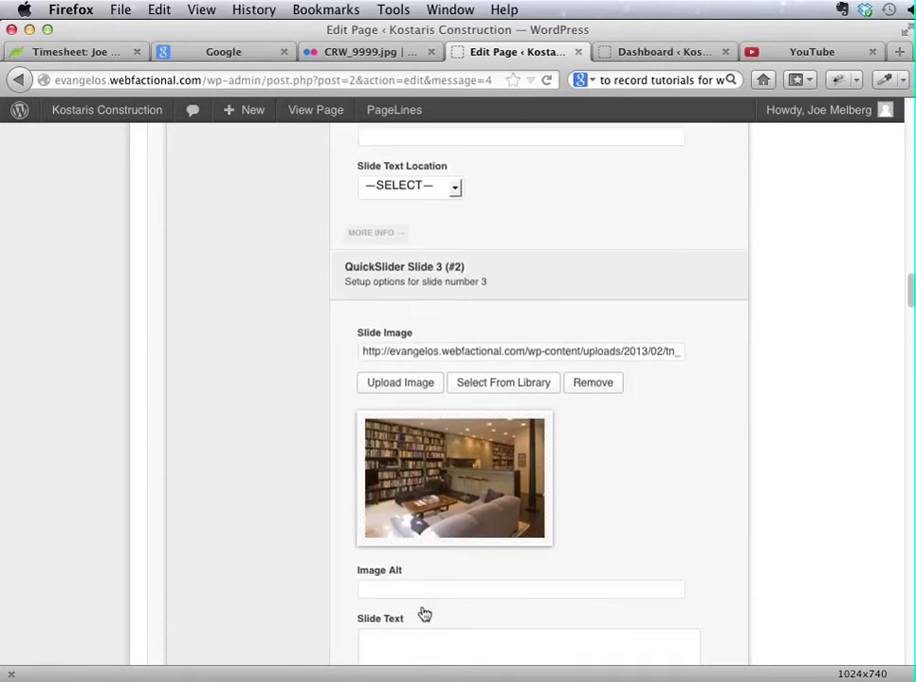
{"action": "type", "text": "McDougall"}
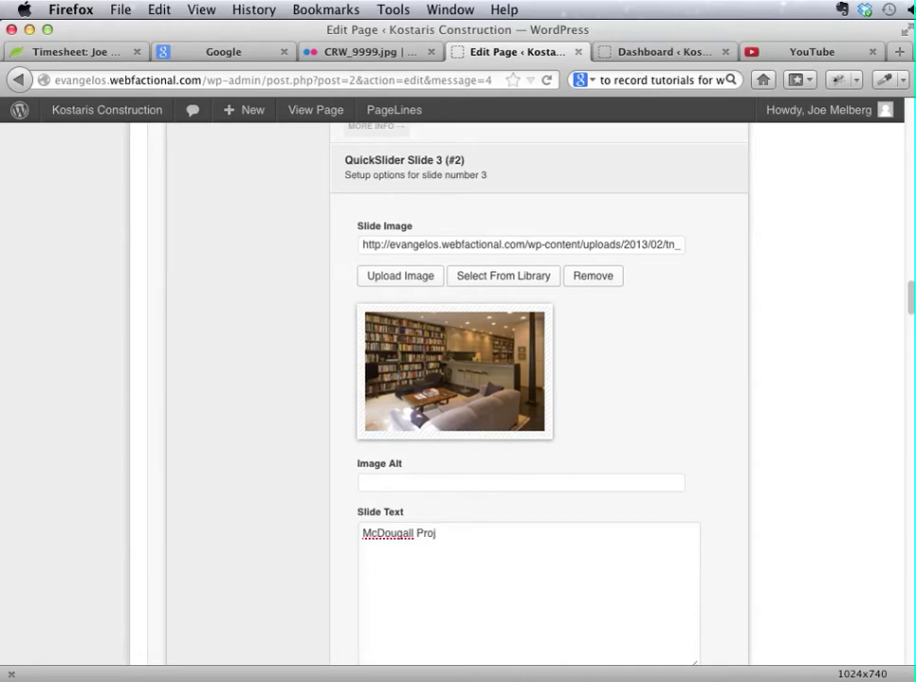
{"action": "scroll", "coordinate": [305, 566], "scroll_direction": "down", "scroll_amount": 7}
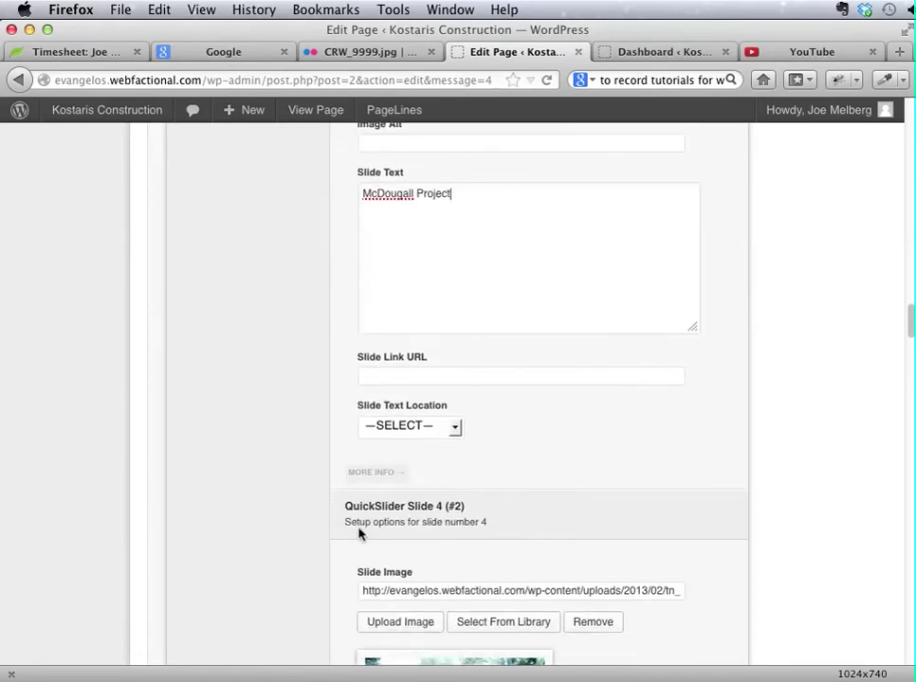
{"action": "left_click", "coordinate": [395, 374]}
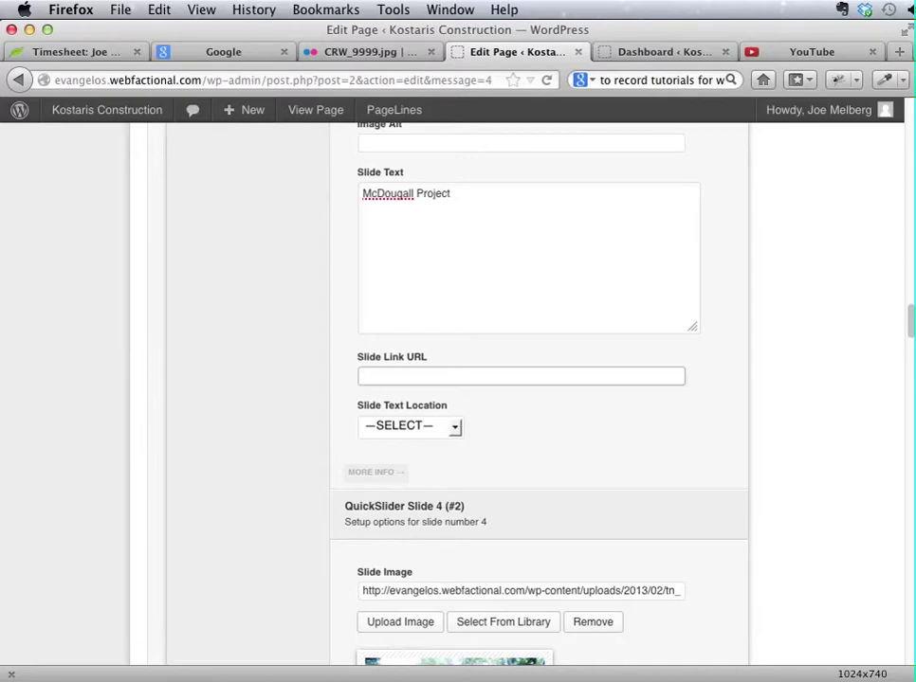
Set slide 3's Slide Text Location to Right/Bottom.
{"action": "scroll", "coordinate": [254, 512], "scroll_direction": "down", "scroll_amount": 3}
{"action": "left_click", "coordinate": [417, 316]}
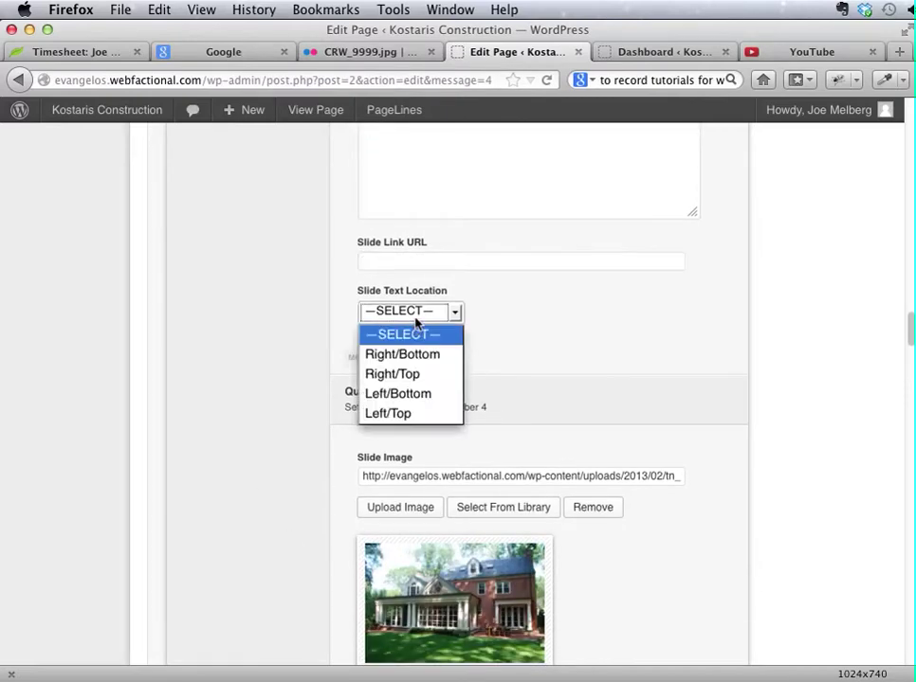
{"action": "left_click", "coordinate": [449, 354]}
{"action": "scroll", "coordinate": [230, 547], "scroll_direction": "down", "scroll_amount": 10}
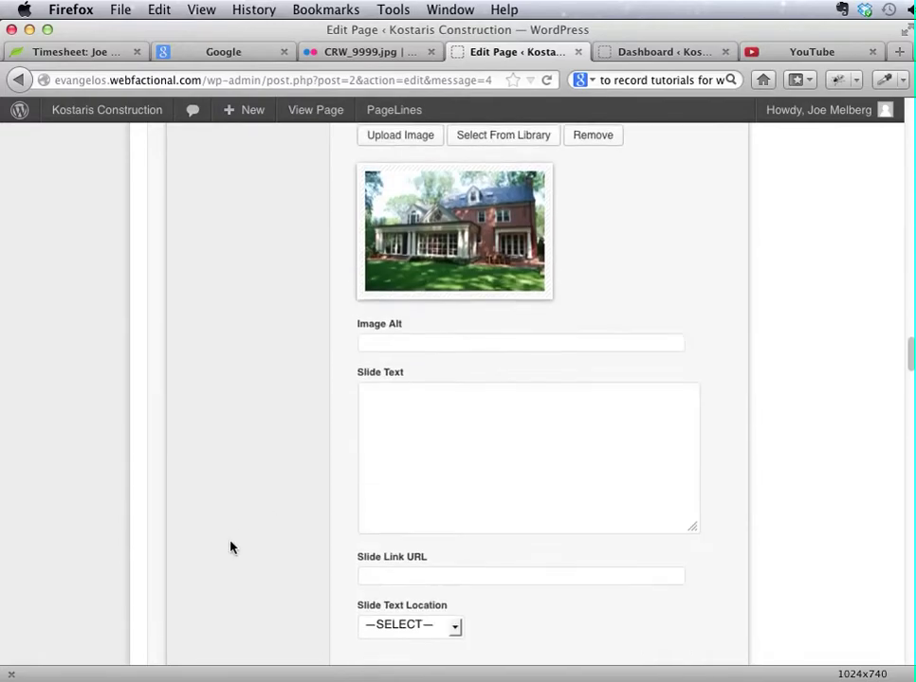
{"action": "scroll", "coordinate": [231, 546], "scroll_direction": "down", "scroll_amount": 20}
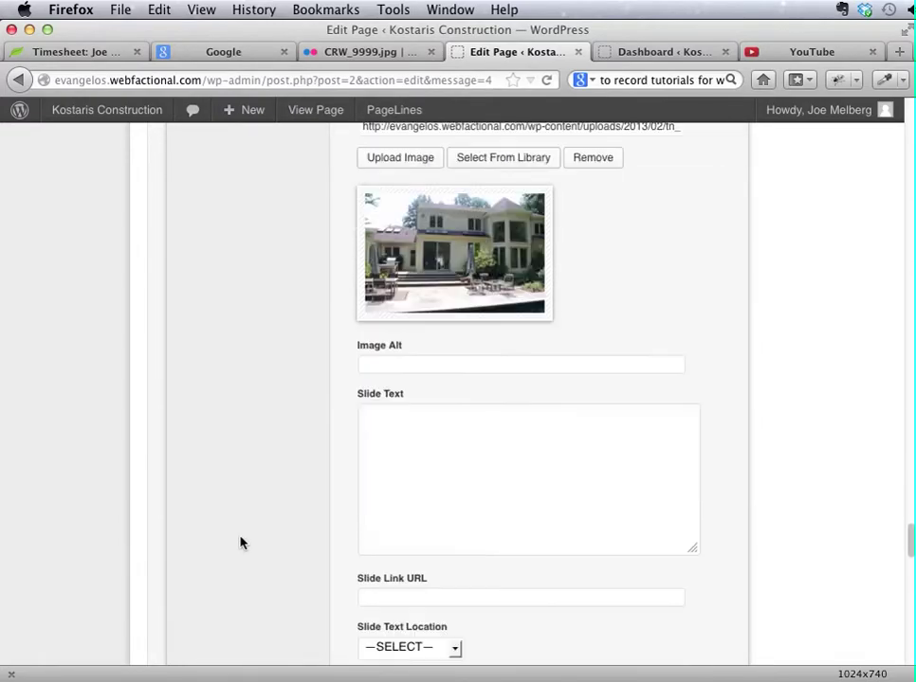
Save the Meta Settings, then Update the Home page from the Publish box.
{"action": "scroll", "coordinate": [239, 542], "scroll_direction": "down", "scroll_amount": 8}
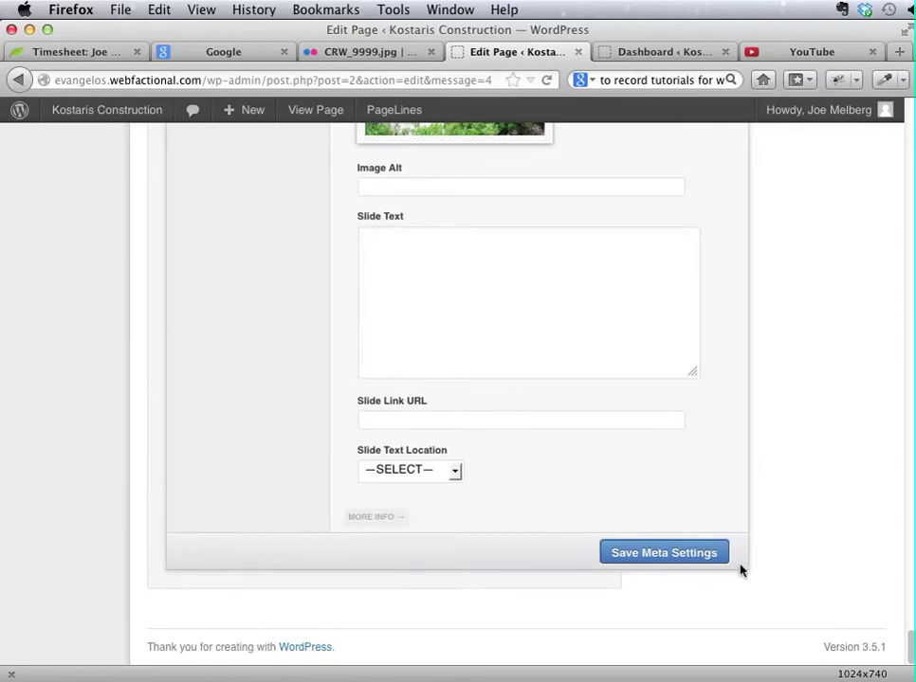
{"action": "left_click", "coordinate": [715, 555]}
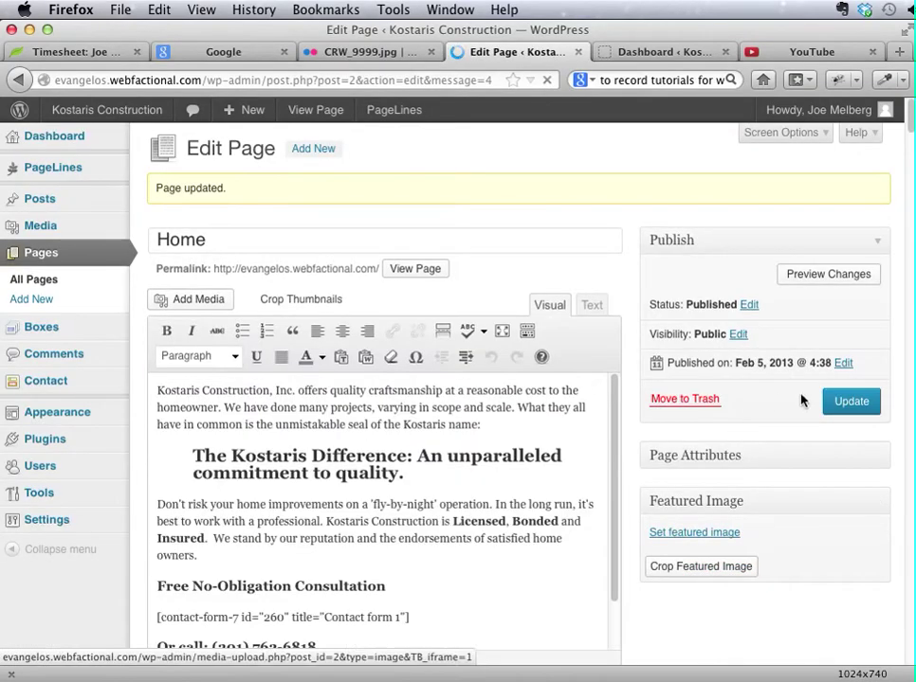
{"action": "left_click", "coordinate": [843, 401]}
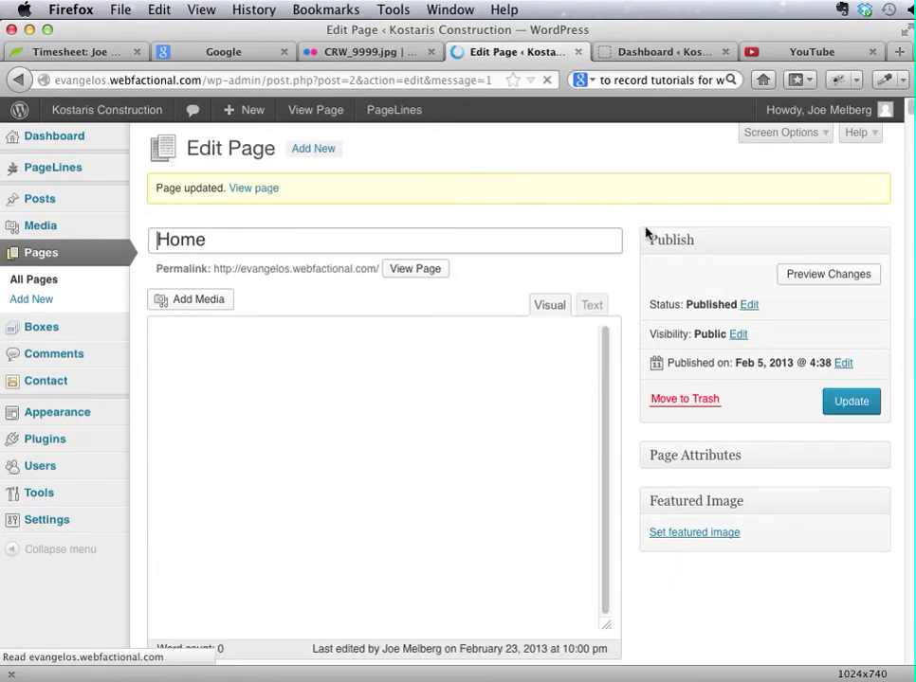
View the live home page and advance the slideshow past slide 3's McDougall Project caption to slide 4.
{"action": "left_click", "coordinate": [417, 269]}
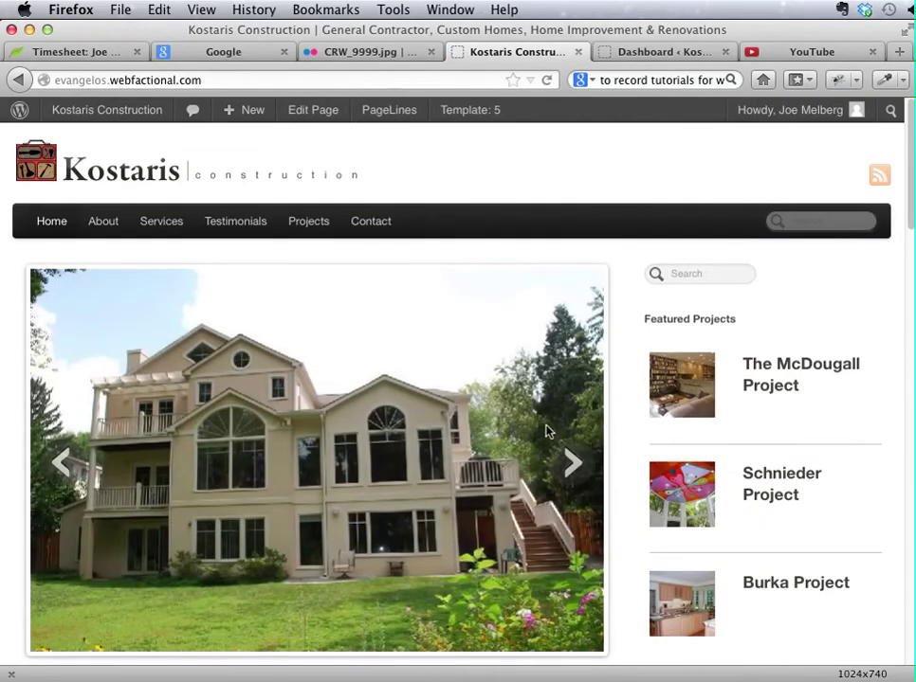
{"action": "left_click", "coordinate": [572, 467]}
{"action": "left_click", "coordinate": [571, 468]}
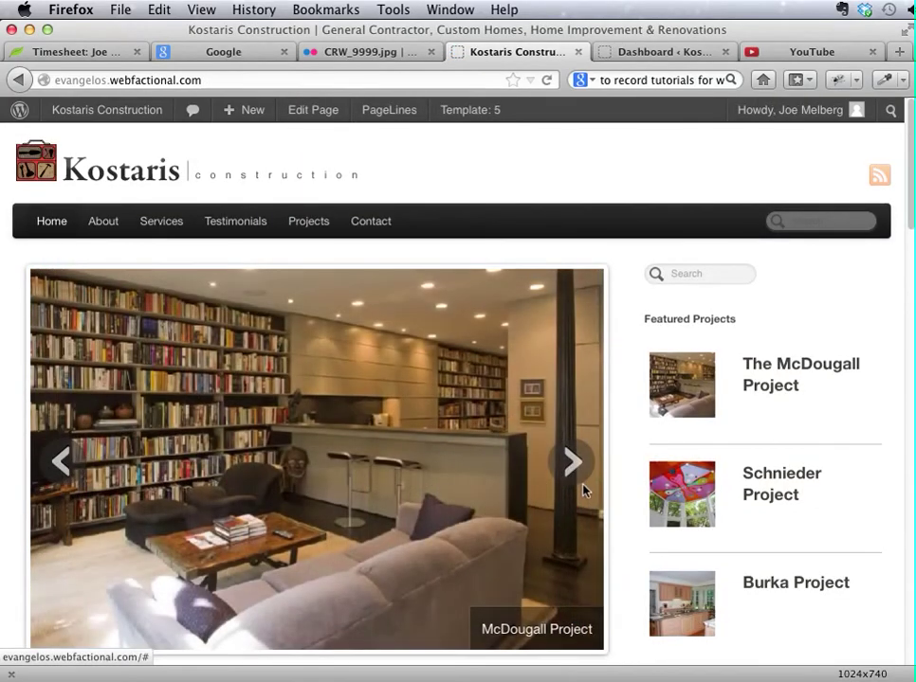
{"action": "scroll", "coordinate": [505, 641], "scroll_direction": "down", "scroll_amount": 1}
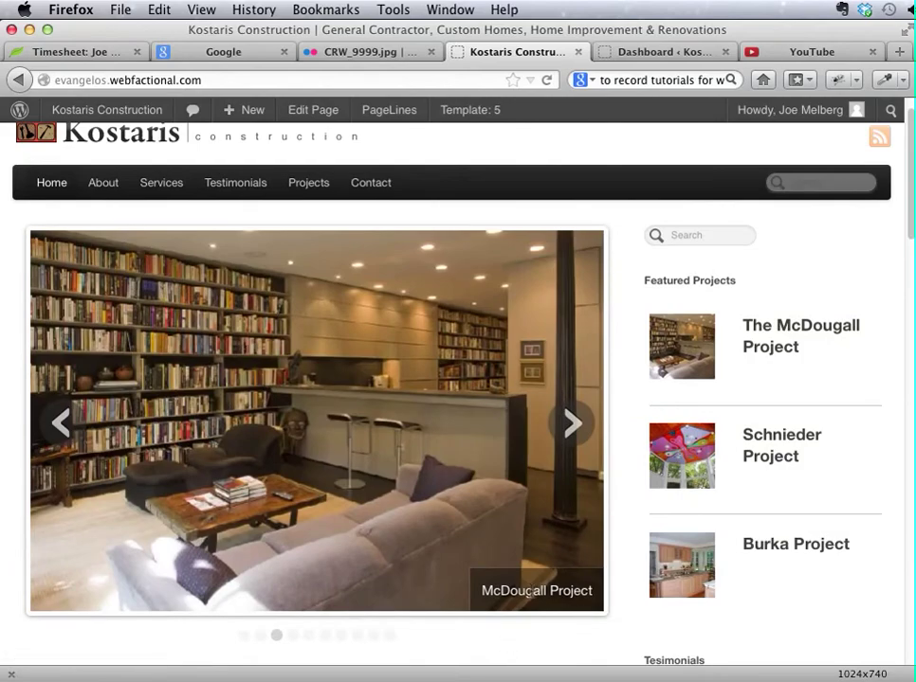
{"action": "scroll", "coordinate": [621, 635], "scroll_direction": "down", "scroll_amount": 1}
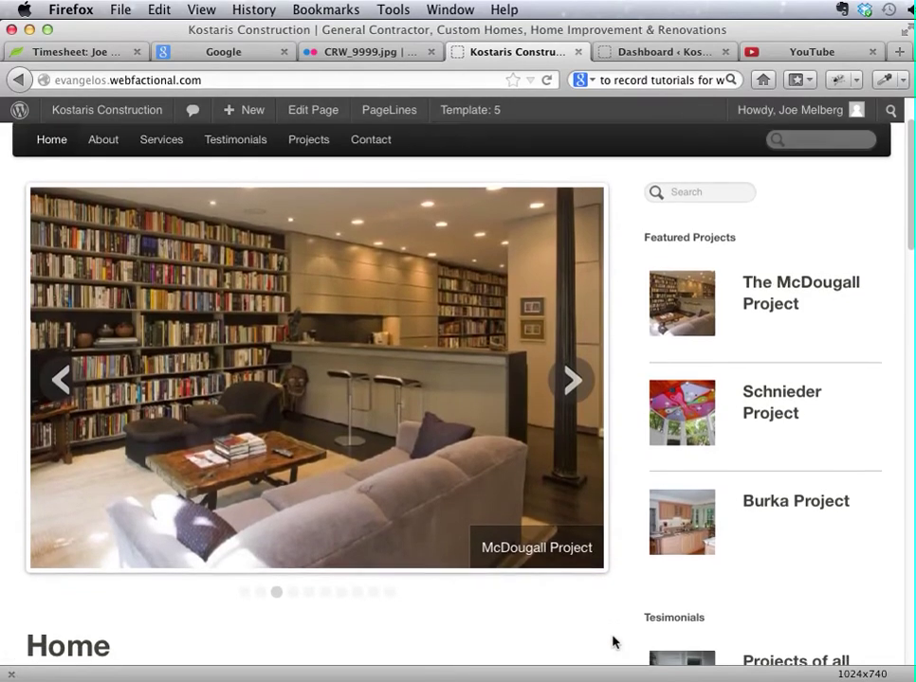
{"action": "left_click", "coordinate": [575, 373]}
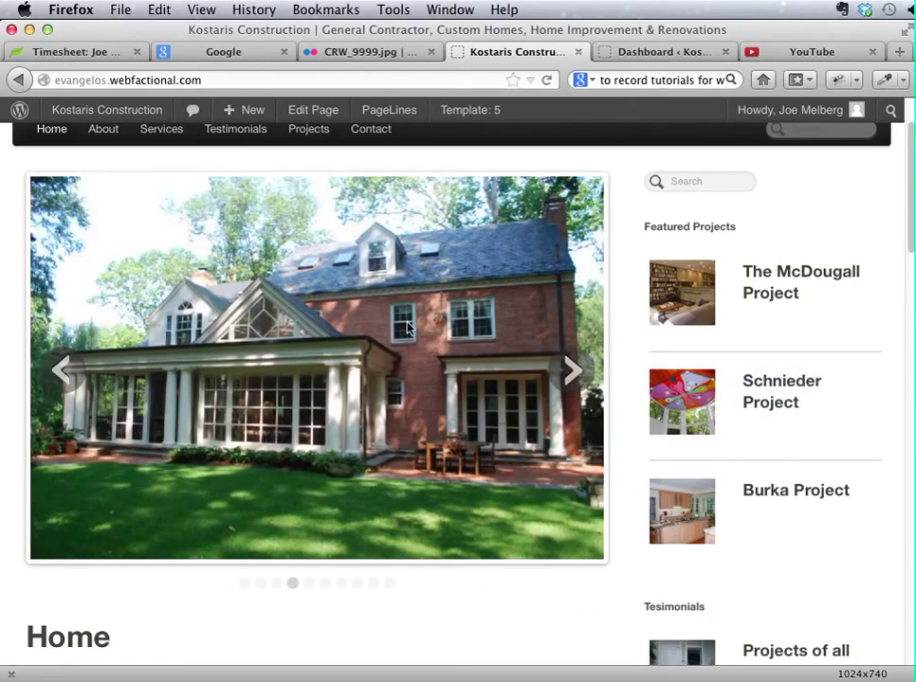
{"action": "scroll", "coordinate": [154, 276], "scroll_direction": "up", "scroll_amount": 2}
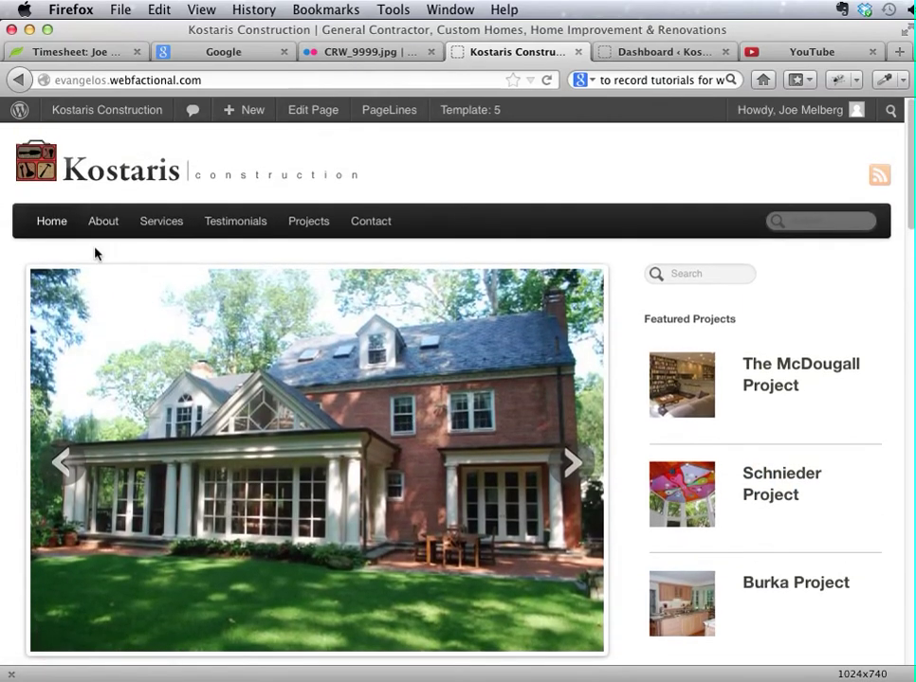
Open the Projects category page and scroll through its slideshow with the placeholder Lorum ipsum captions.
{"action": "left_click", "coordinate": [306, 226]}
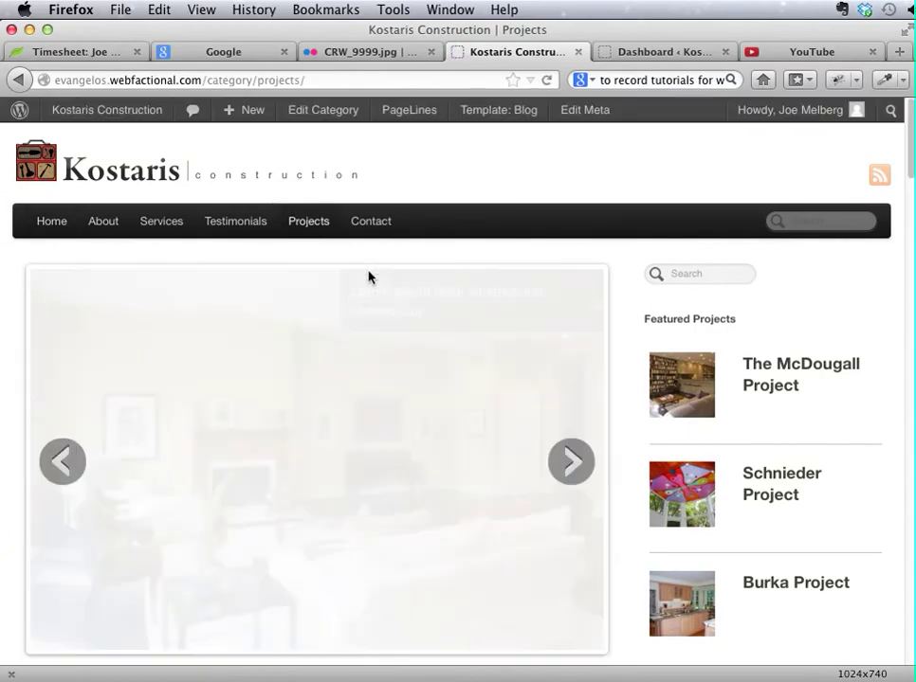
{"action": "scroll", "coordinate": [216, 345], "scroll_direction": "down", "scroll_amount": 3}
{"action": "scroll", "coordinate": [222, 323], "scroll_direction": "up", "scroll_amount": 1}
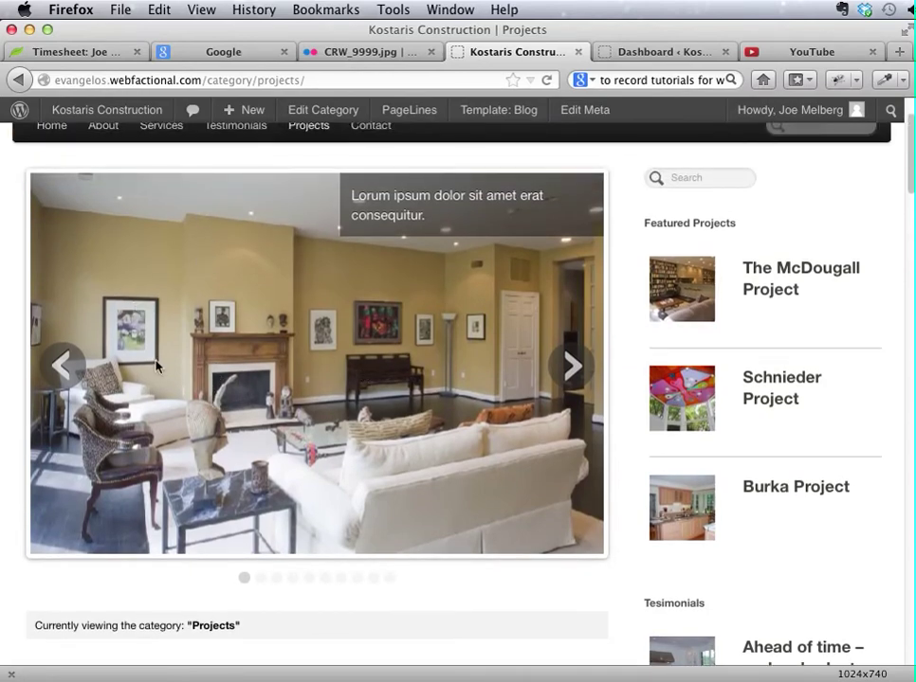
{"action": "scroll", "coordinate": [157, 366], "scroll_direction": "up", "scroll_amount": 3}
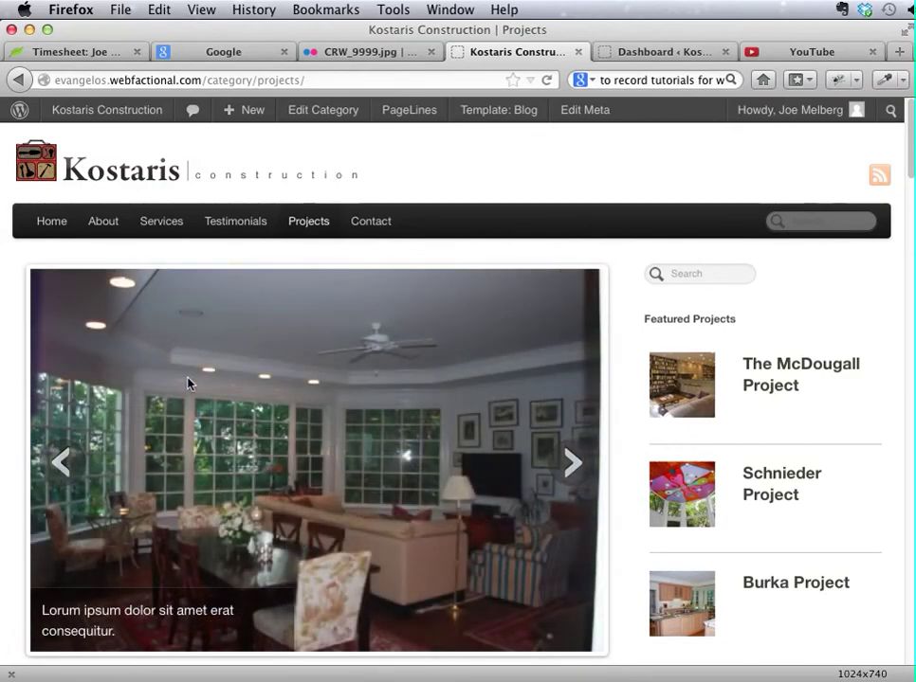
{"action": "scroll", "coordinate": [188, 383], "scroll_direction": "down", "scroll_amount": 1}
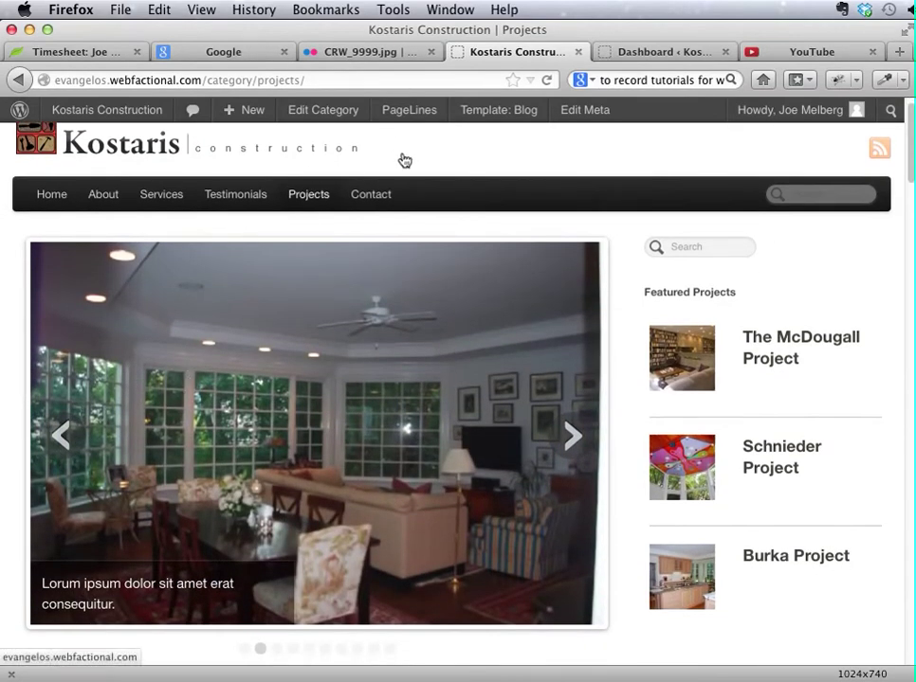
{"action": "mouse_move", "coordinate": [408, 115]}
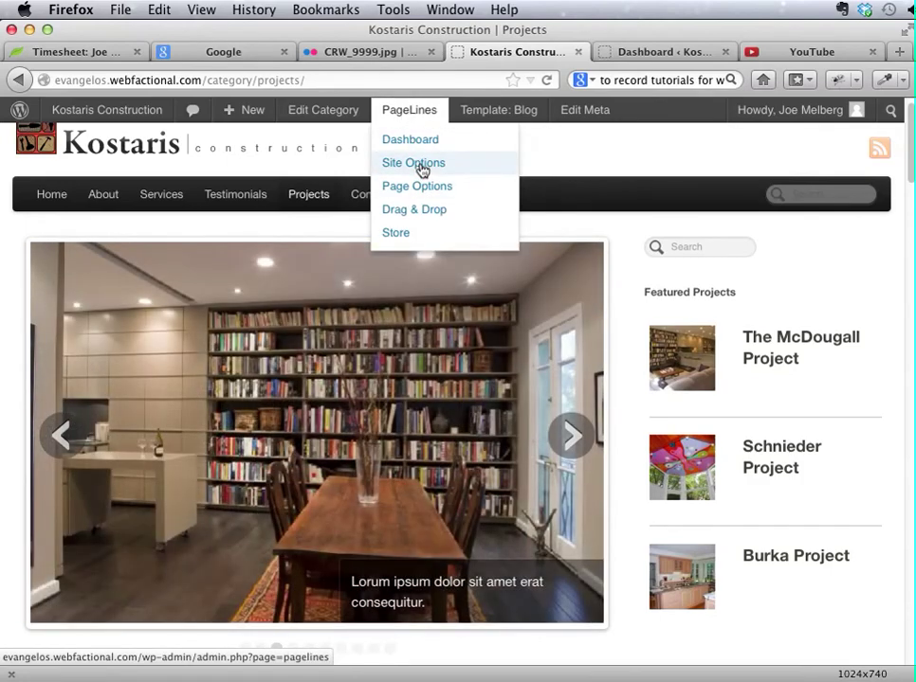
In PageLines Page Options, open the Blog Page QuickSlider and scroll through its 10 Lorum ipsum slides.
{"action": "left_click", "coordinate": [422, 169]}
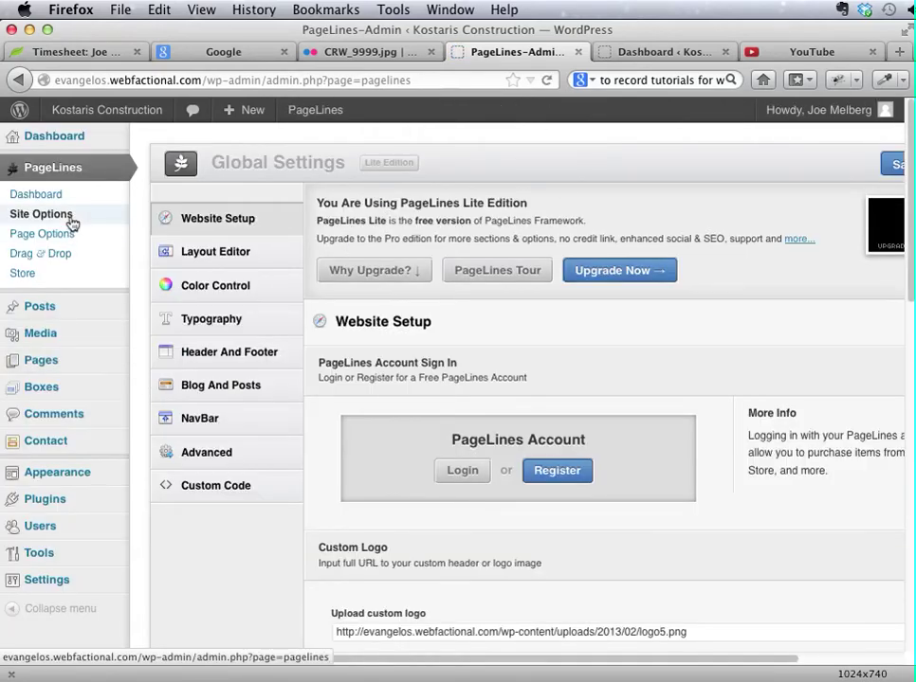
{"action": "left_click", "coordinate": [52, 234]}
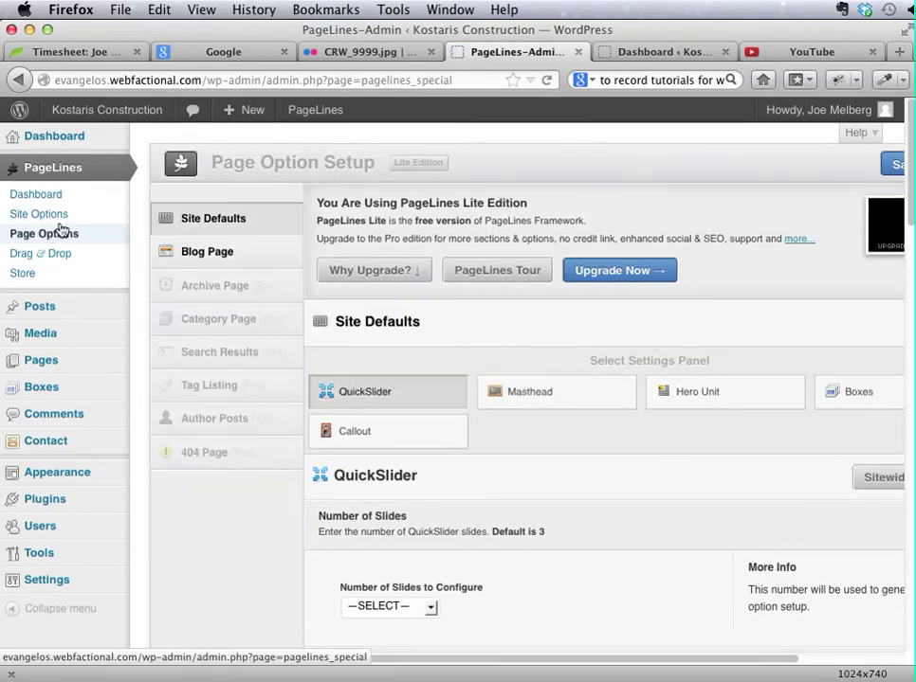
{"action": "left_click", "coordinate": [201, 258]}
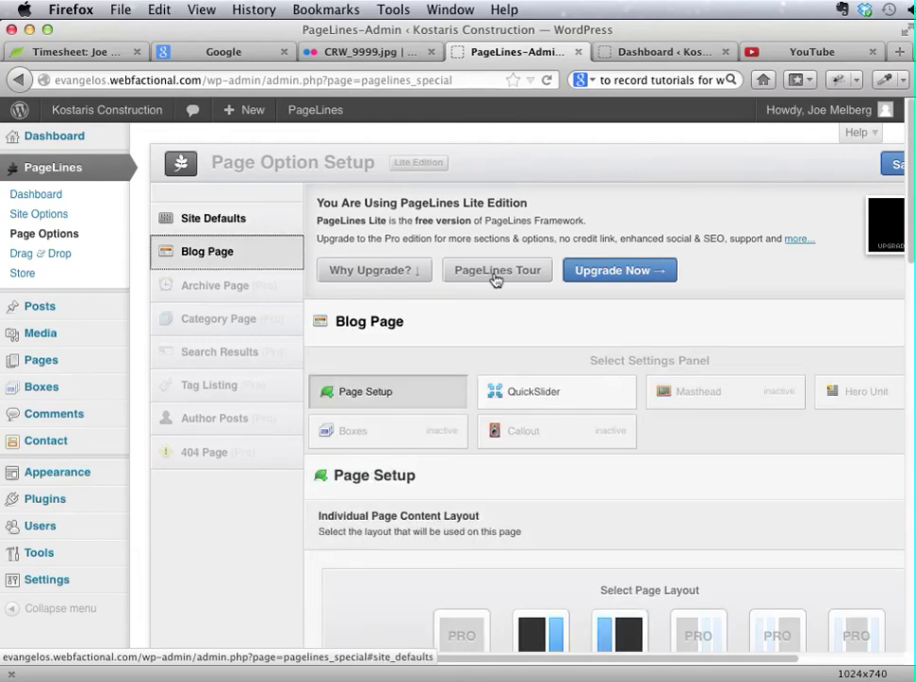
{"action": "left_click", "coordinate": [530, 392]}
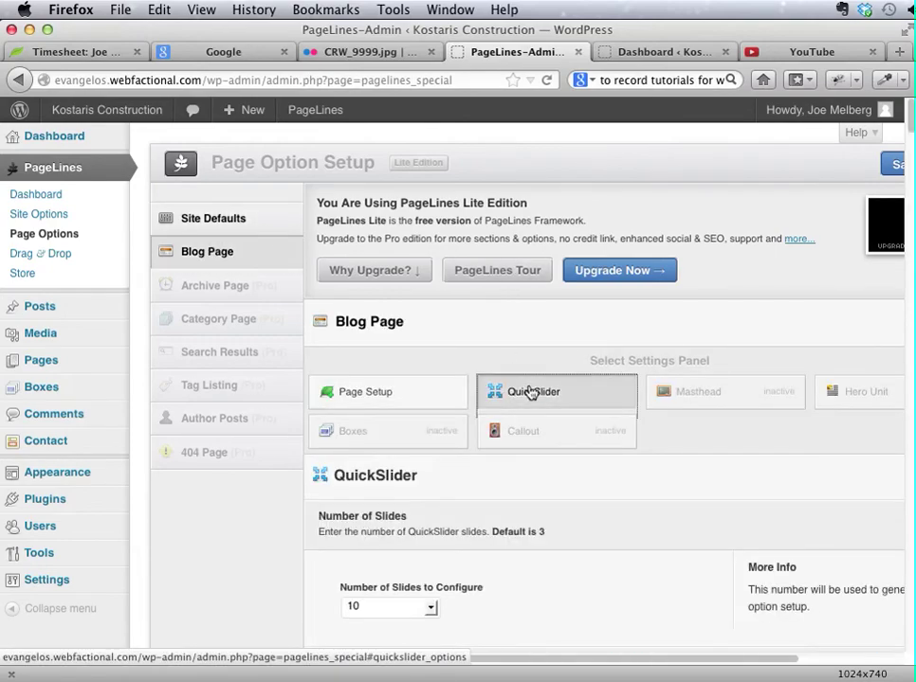
{"action": "scroll", "coordinate": [235, 435], "scroll_direction": "down", "scroll_amount": 10}
{"action": "scroll", "coordinate": [235, 437], "scroll_direction": "down", "scroll_amount": 20}
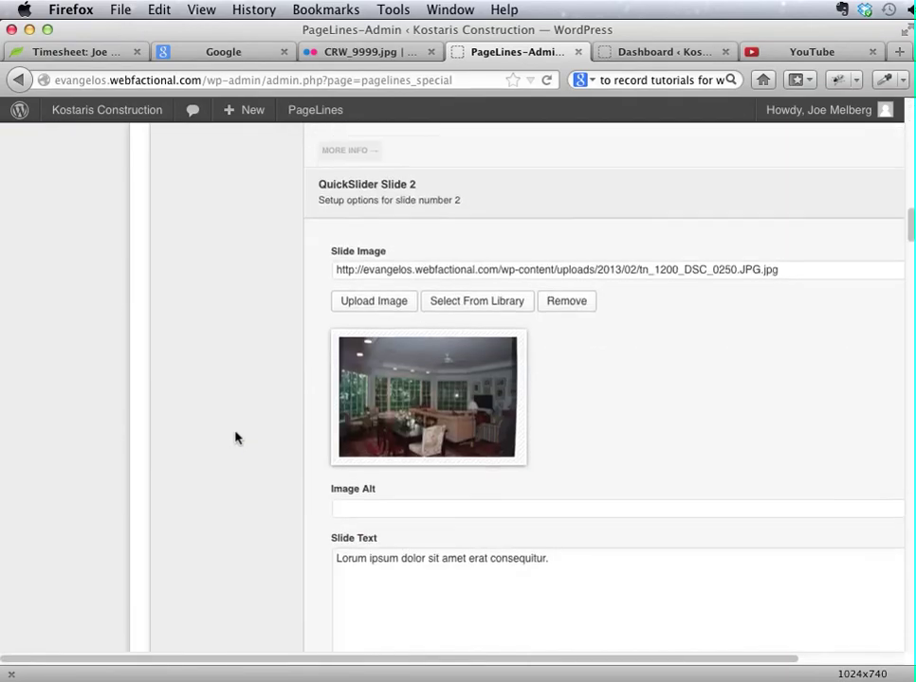
{"action": "scroll", "coordinate": [235, 437], "scroll_direction": "down", "scroll_amount": 10}
{"action": "scroll", "coordinate": [235, 437], "scroll_direction": "up", "scroll_amount": 10}
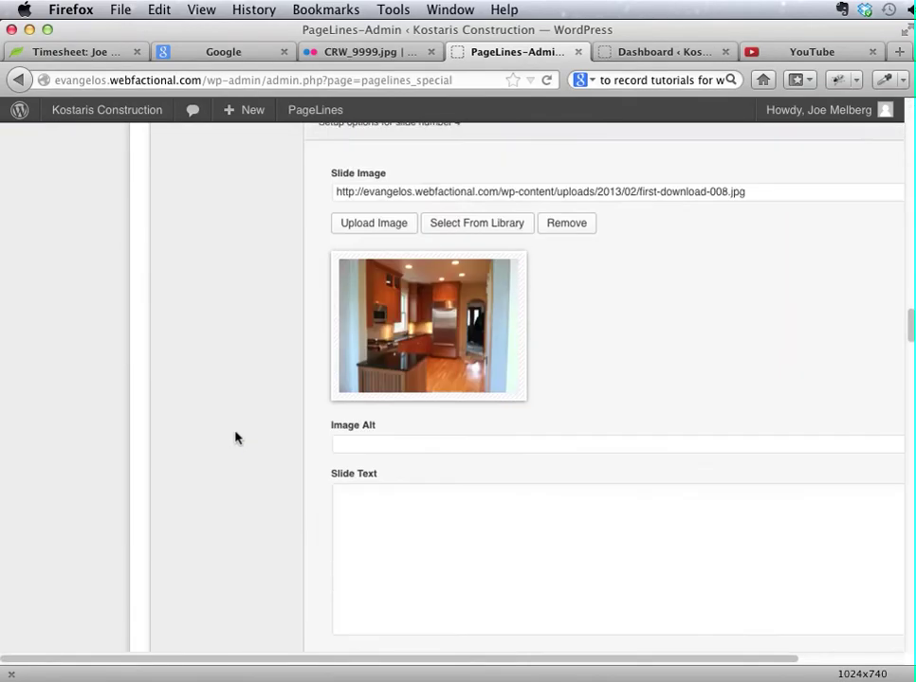
{"action": "scroll", "coordinate": [235, 437], "scroll_direction": "up", "scroll_amount": 20}
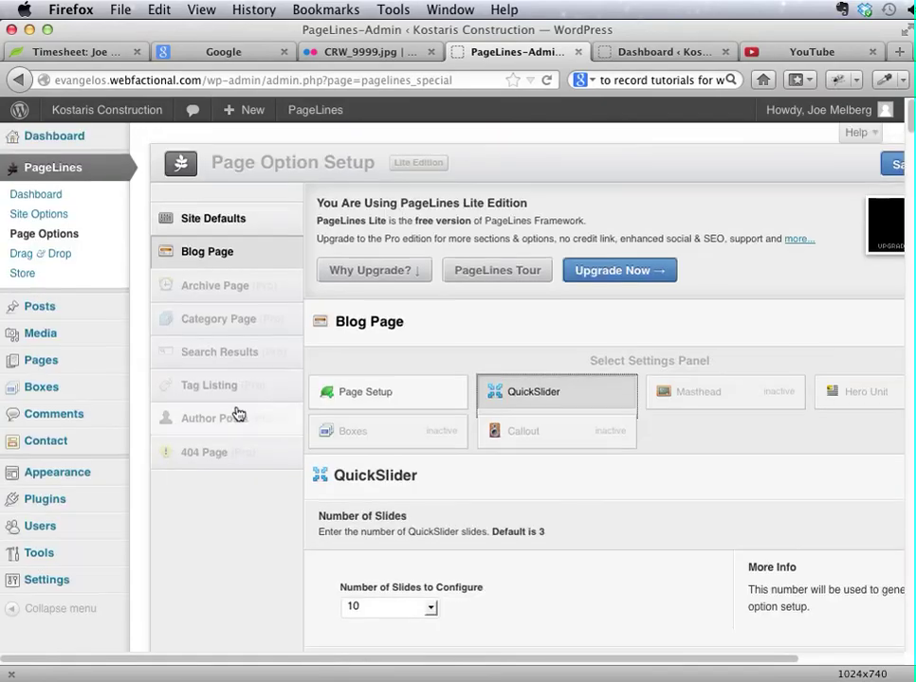
Go from the Dashboard to the live site, through Testimonials and Projects, to The McDougall Project post.
{"action": "left_click", "coordinate": [637, 52]}
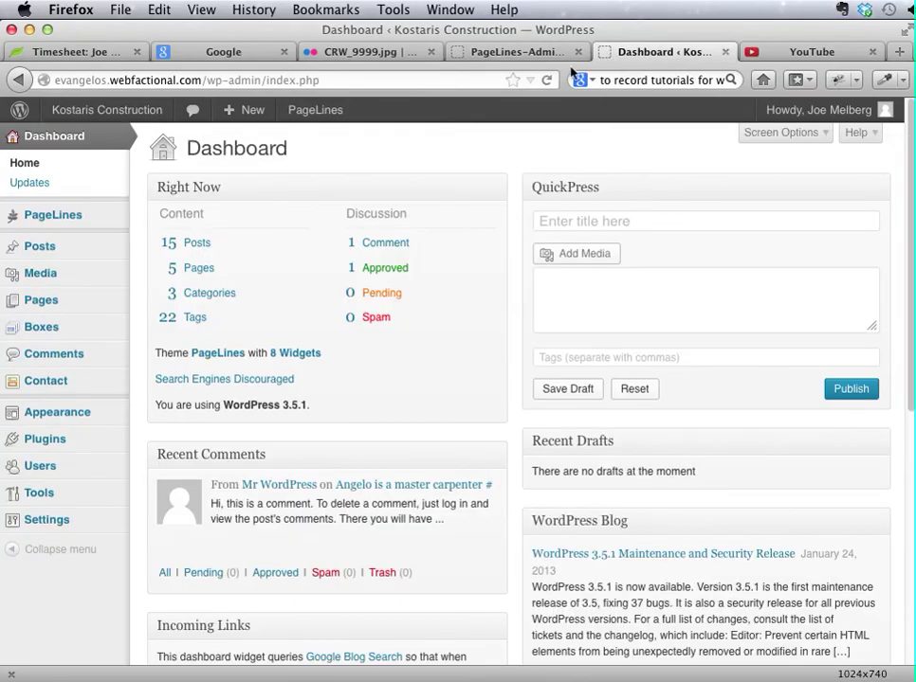
{"action": "left_click", "coordinate": [102, 108]}
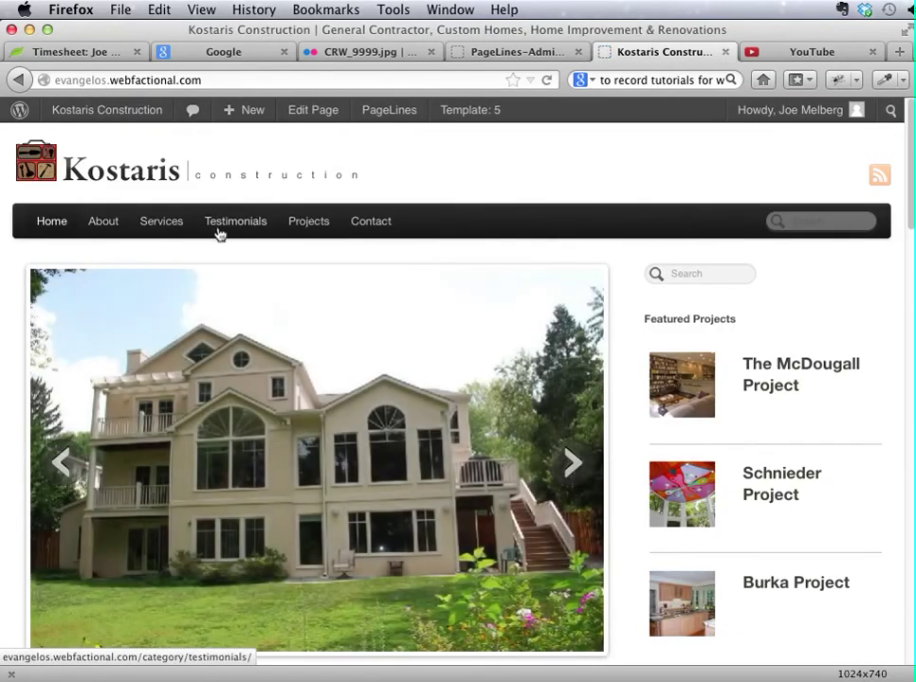
{"action": "left_click", "coordinate": [248, 220]}
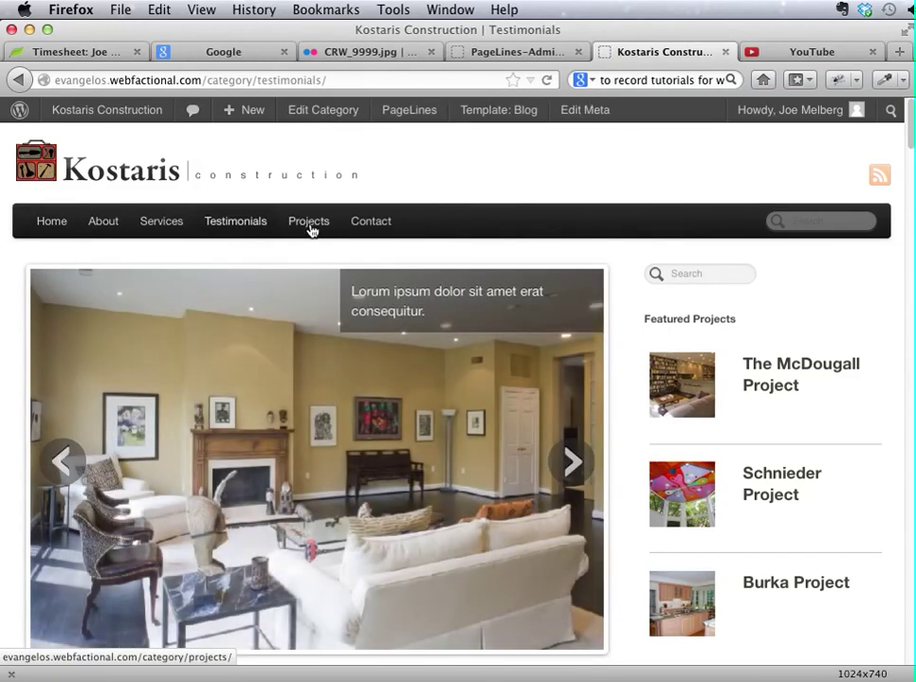
{"action": "left_click", "coordinate": [309, 226]}
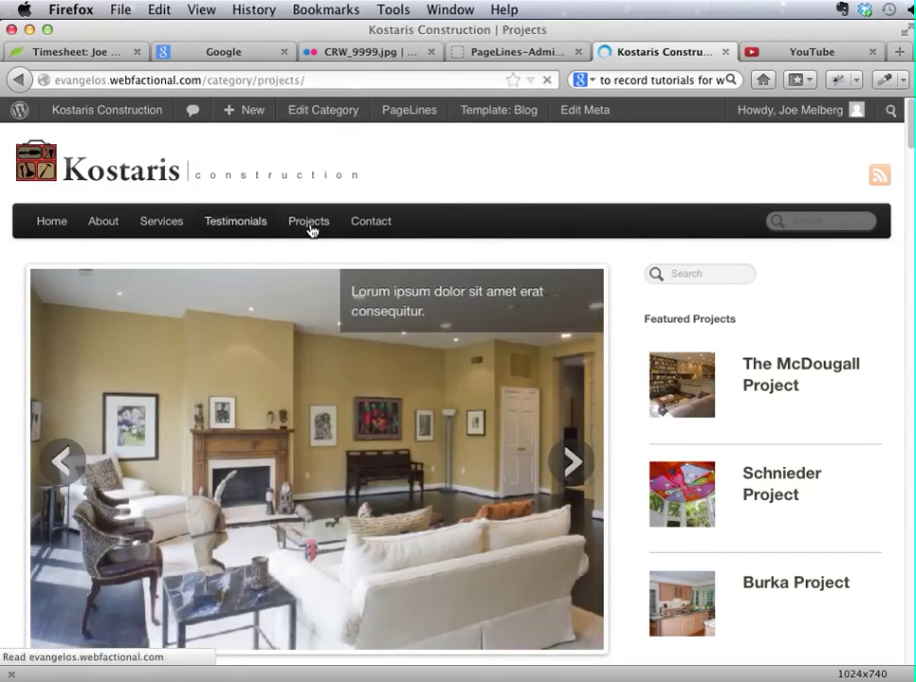
{"action": "scroll", "coordinate": [405, 331], "scroll_direction": "down", "scroll_amount": 5}
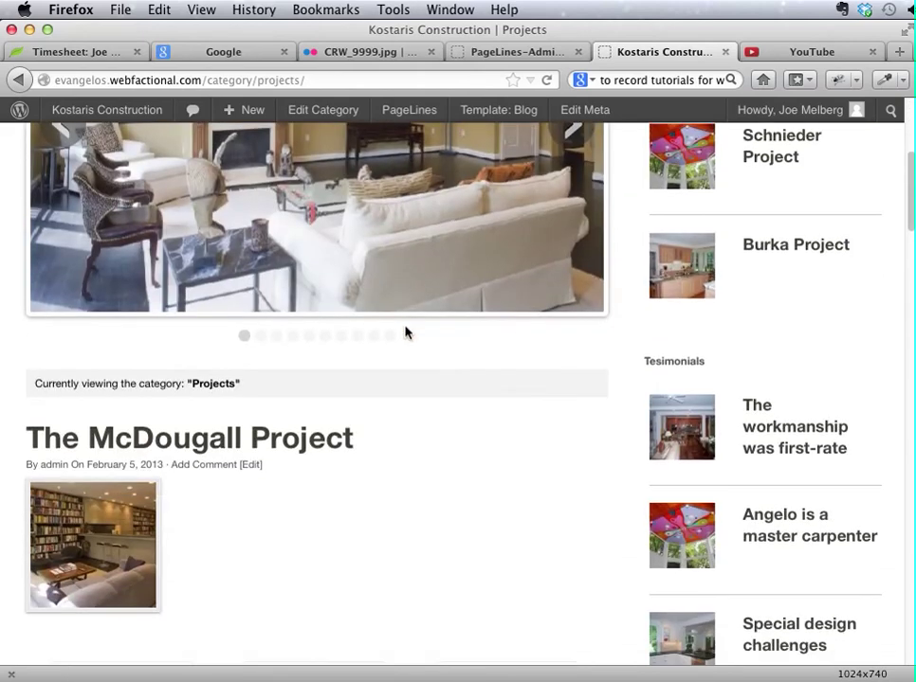
{"action": "left_click", "coordinate": [249, 445]}
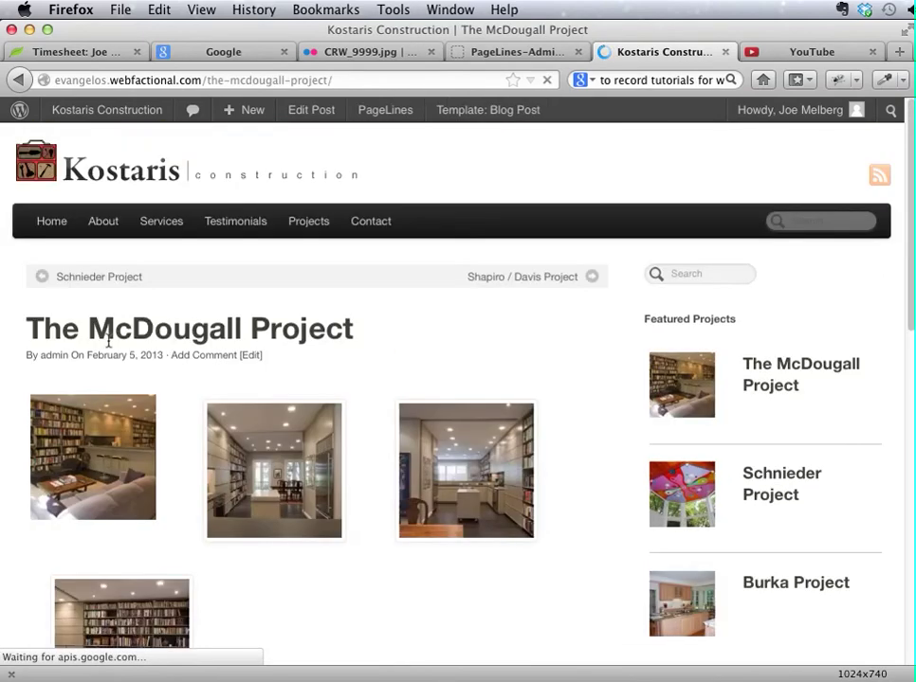